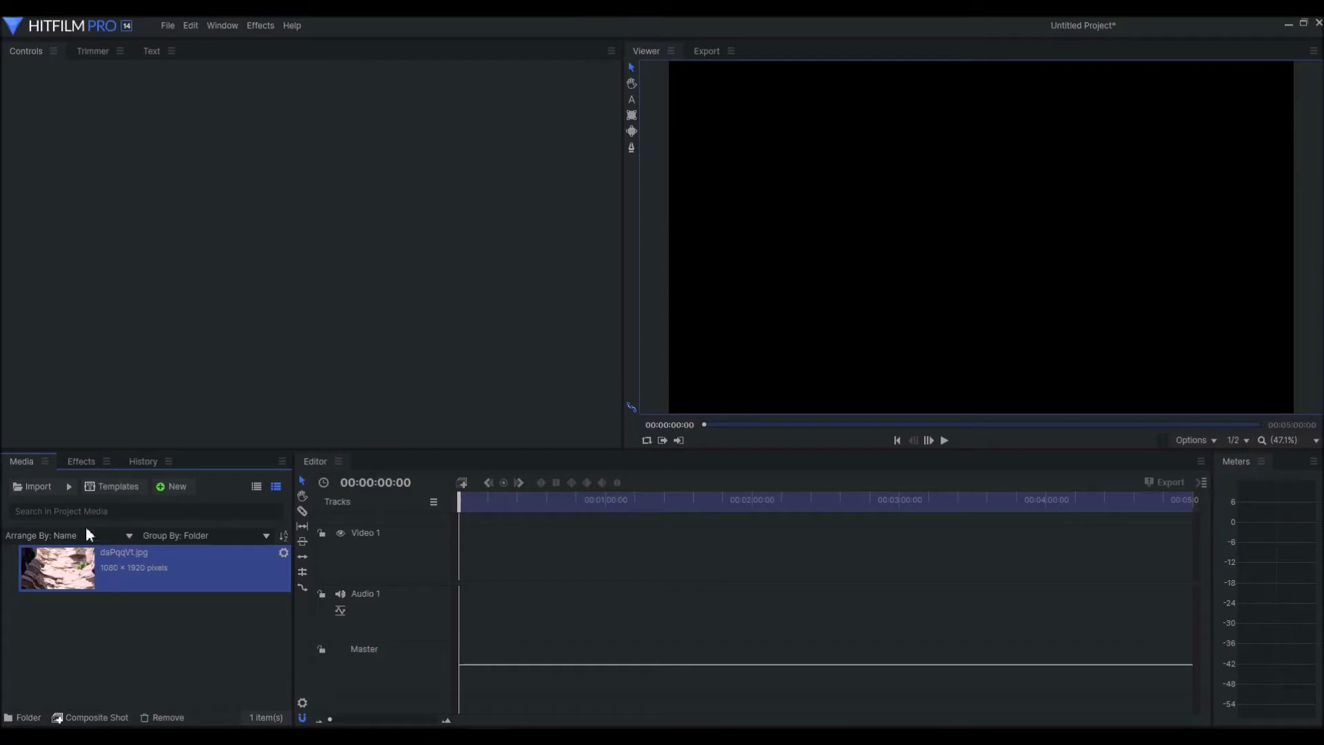
Step: Create a composite shot named Ocean using the 1080p Full HD @ 30 fps template with a 30-second duration
click(183, 486)
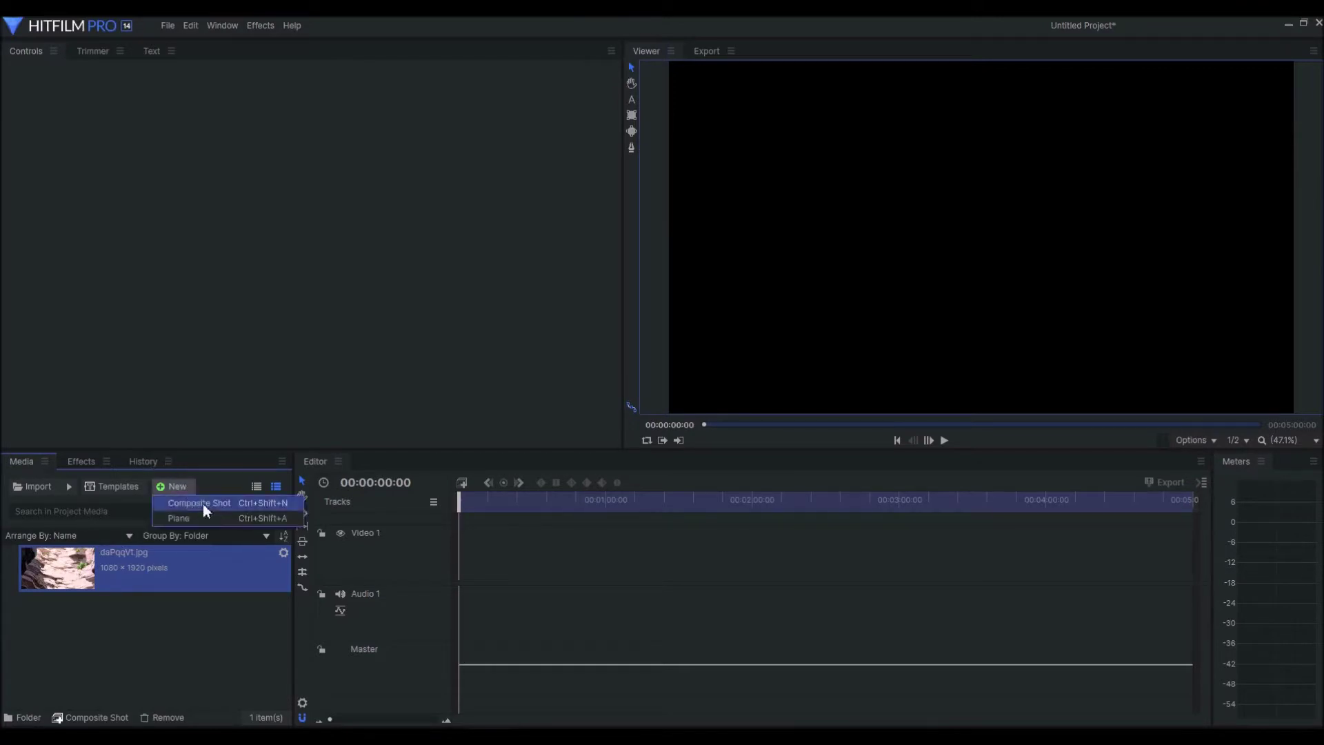
click(203, 504)
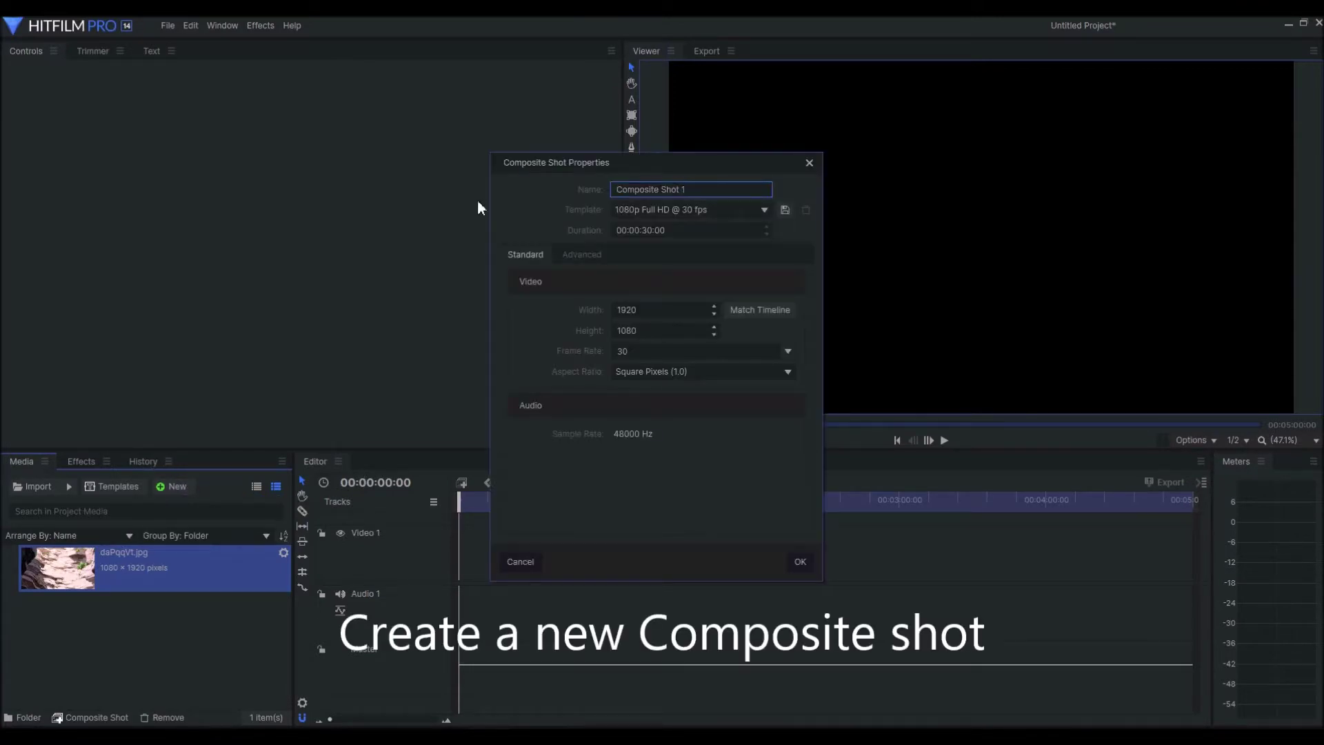
drag(718, 189, 624, 170)
text(Causti)
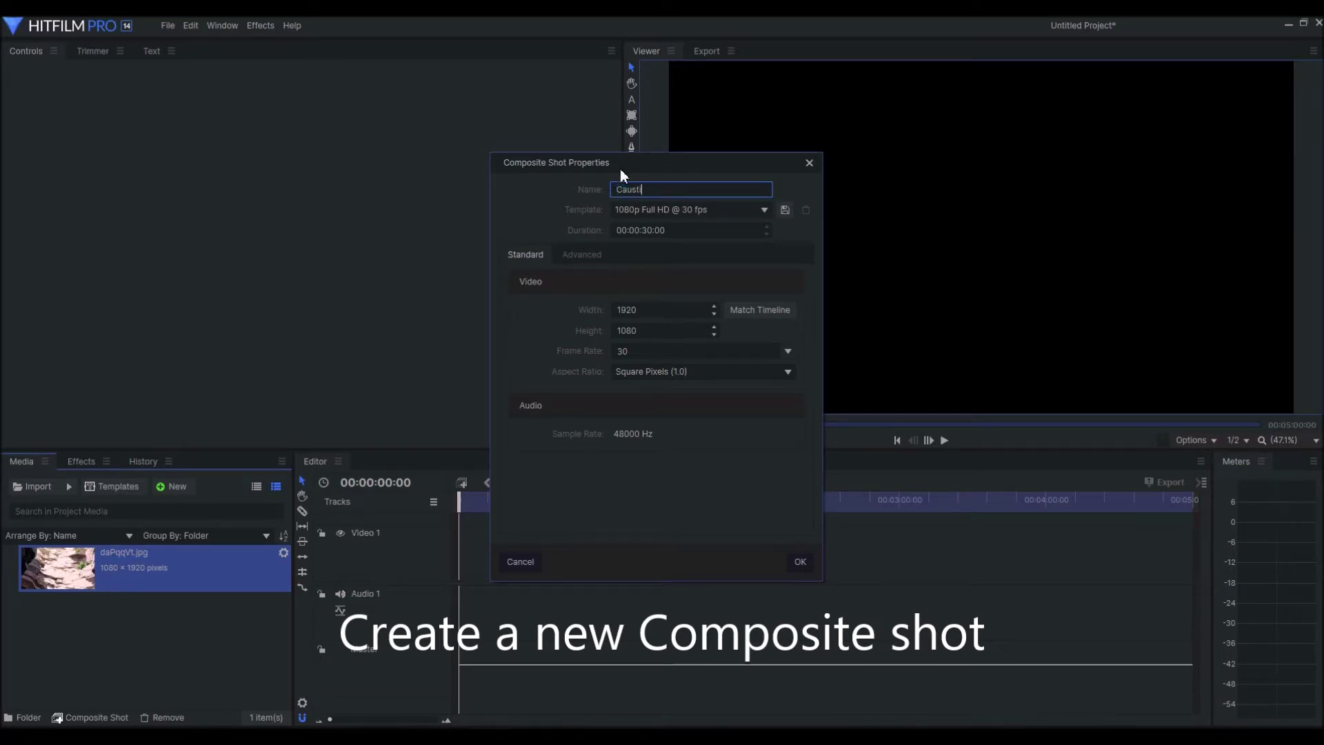
key(BackSpace)
key(BackSpace)
key(BackSpace)
key(BackSpace)
key(BackSpace)
key(BackSpace)
text(Ocean)
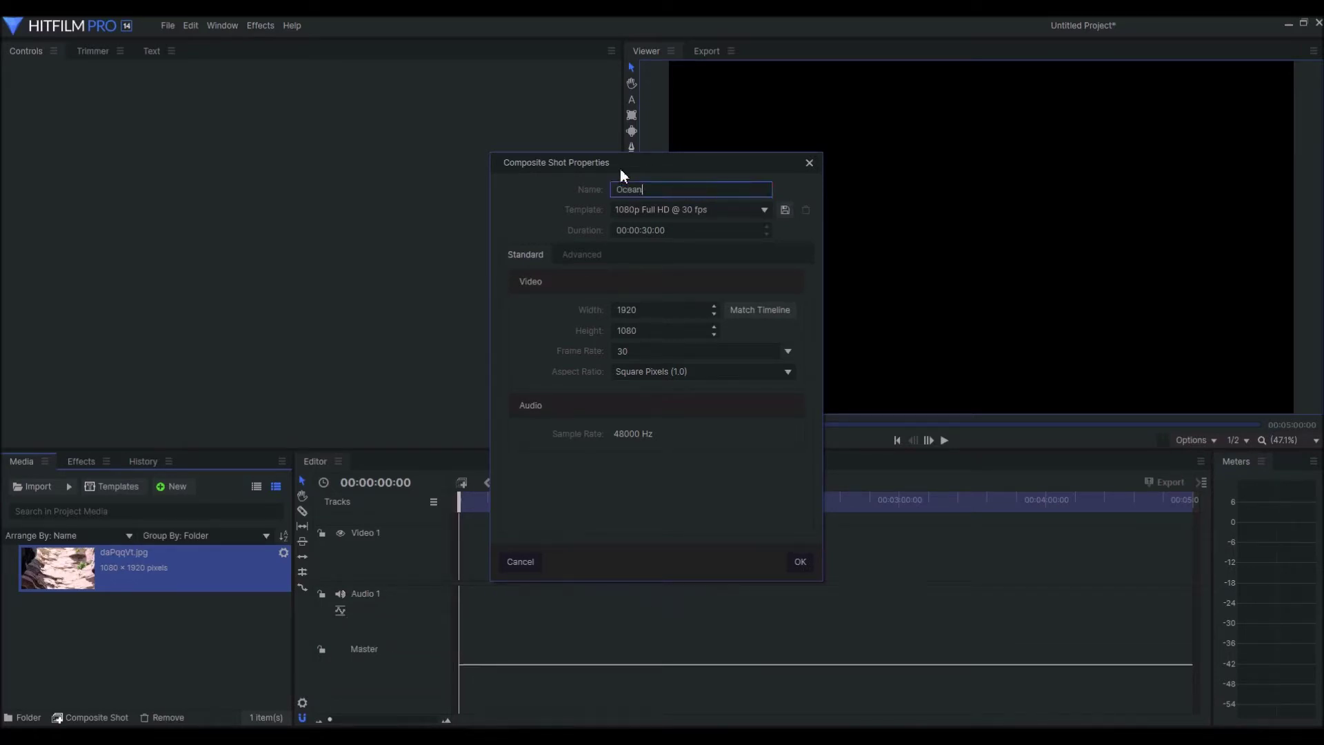
click(800, 561)
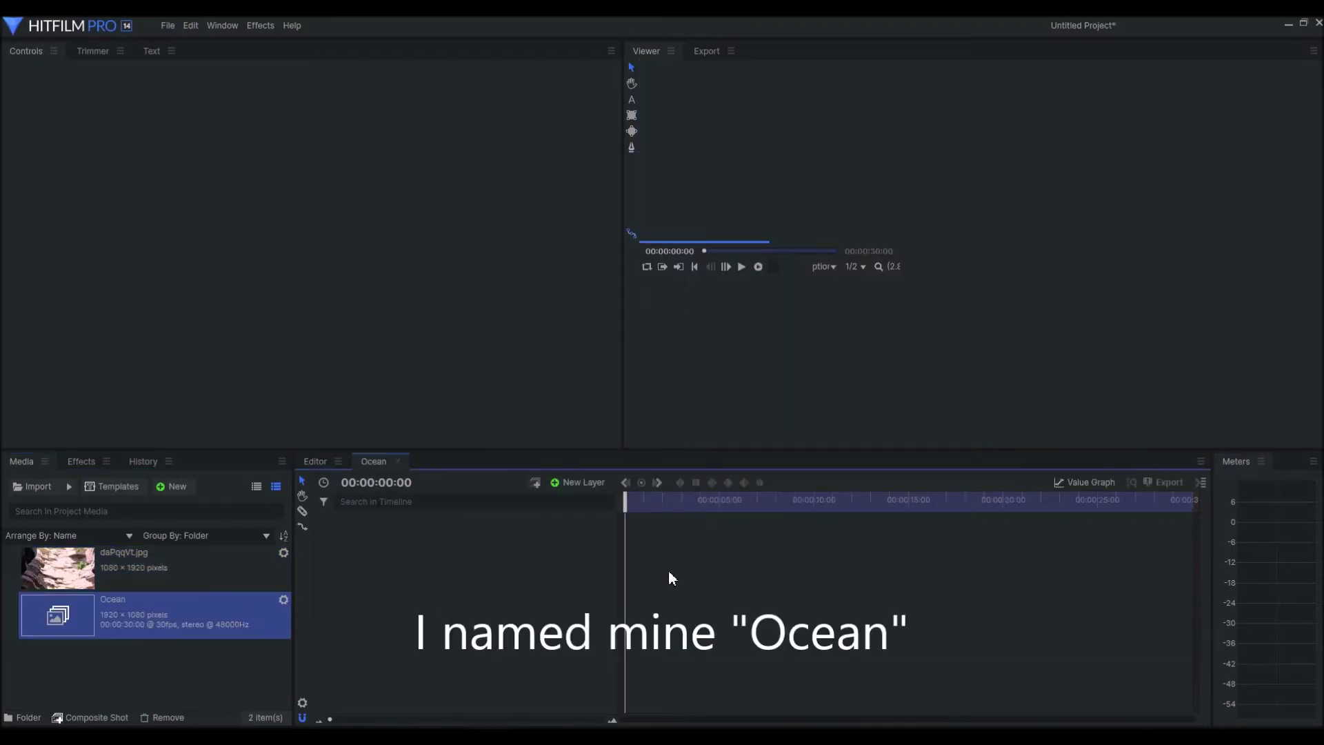
Step: Add the image daPqqVt.jpg to the Ocean timeline and fit it to the frame
drag(167, 578, 404, 578)
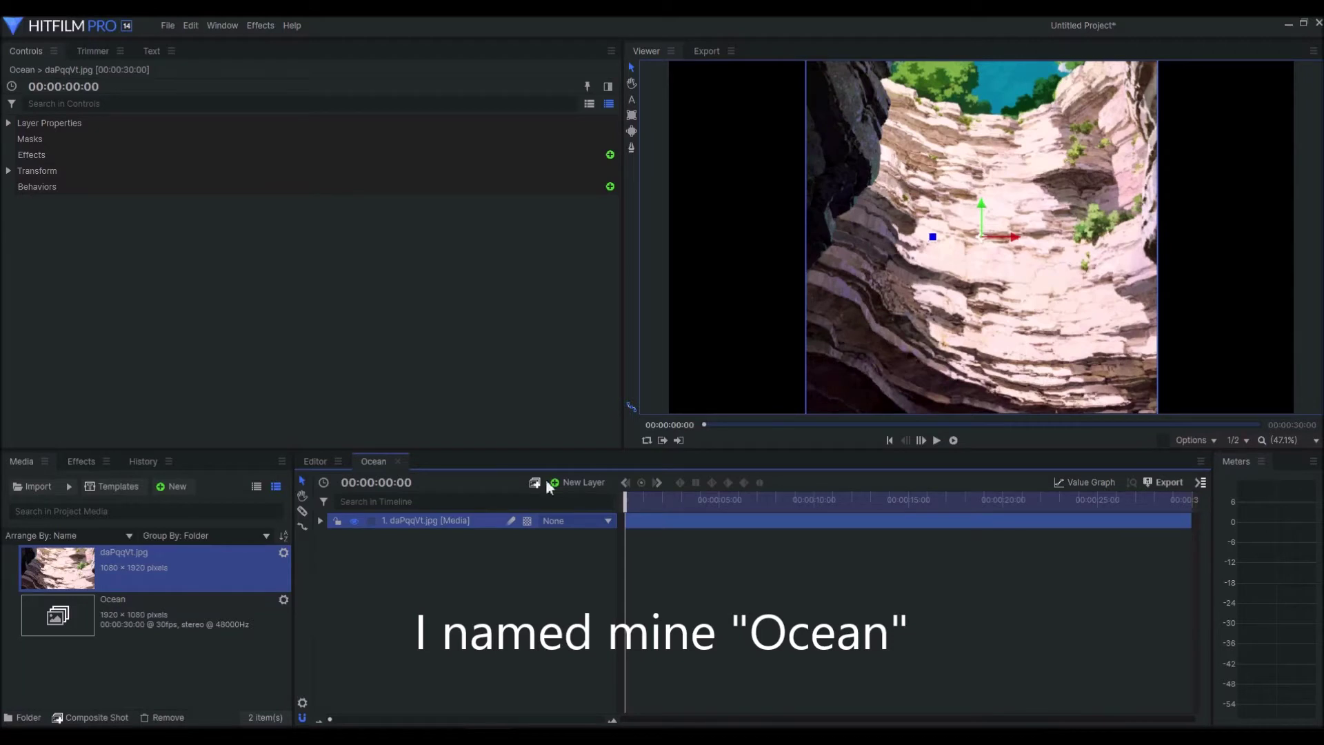
right_click(458, 525)
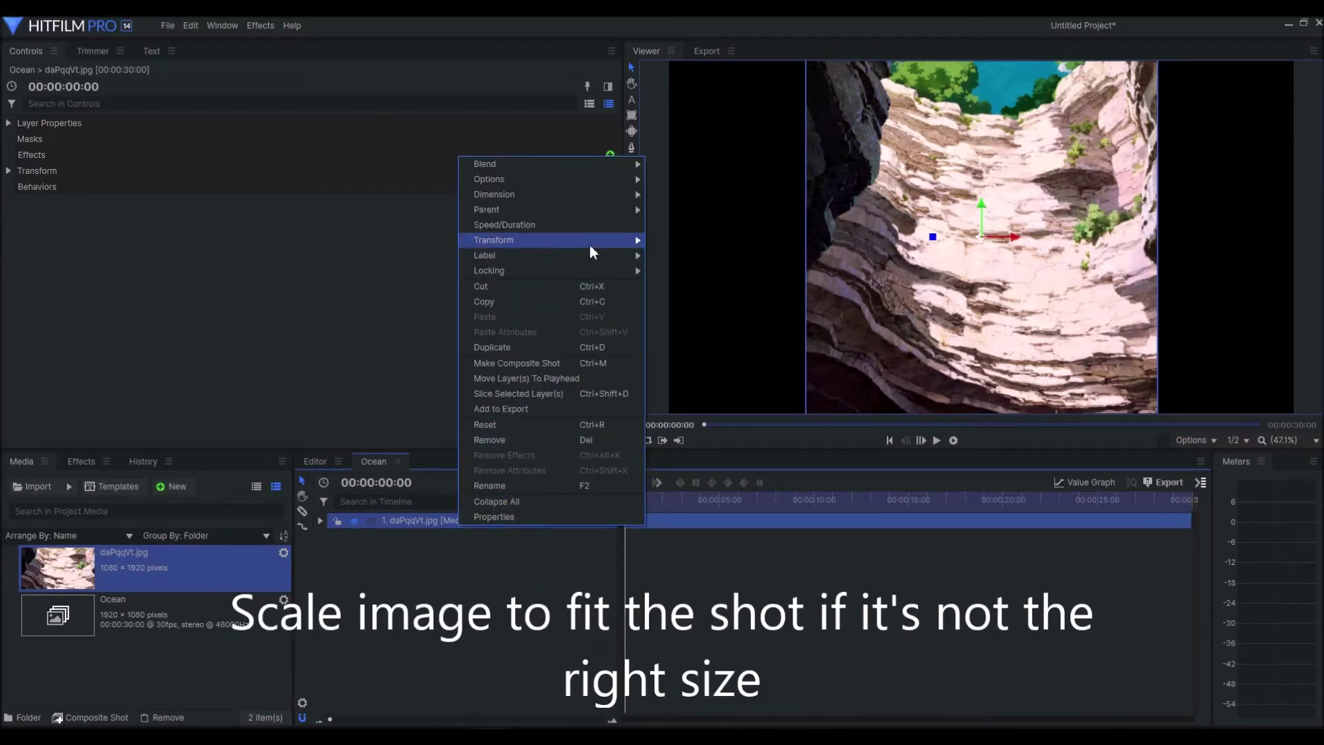
mouse_move(593, 240)
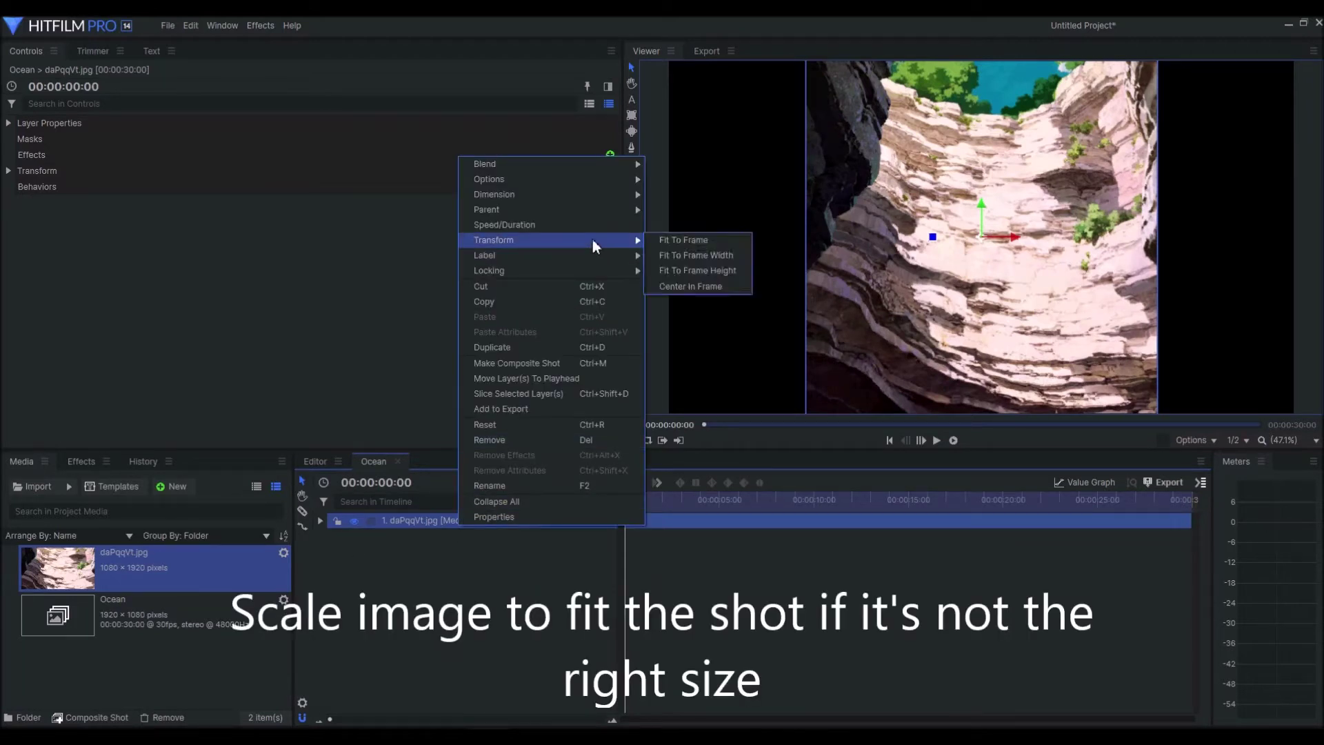
click(714, 241)
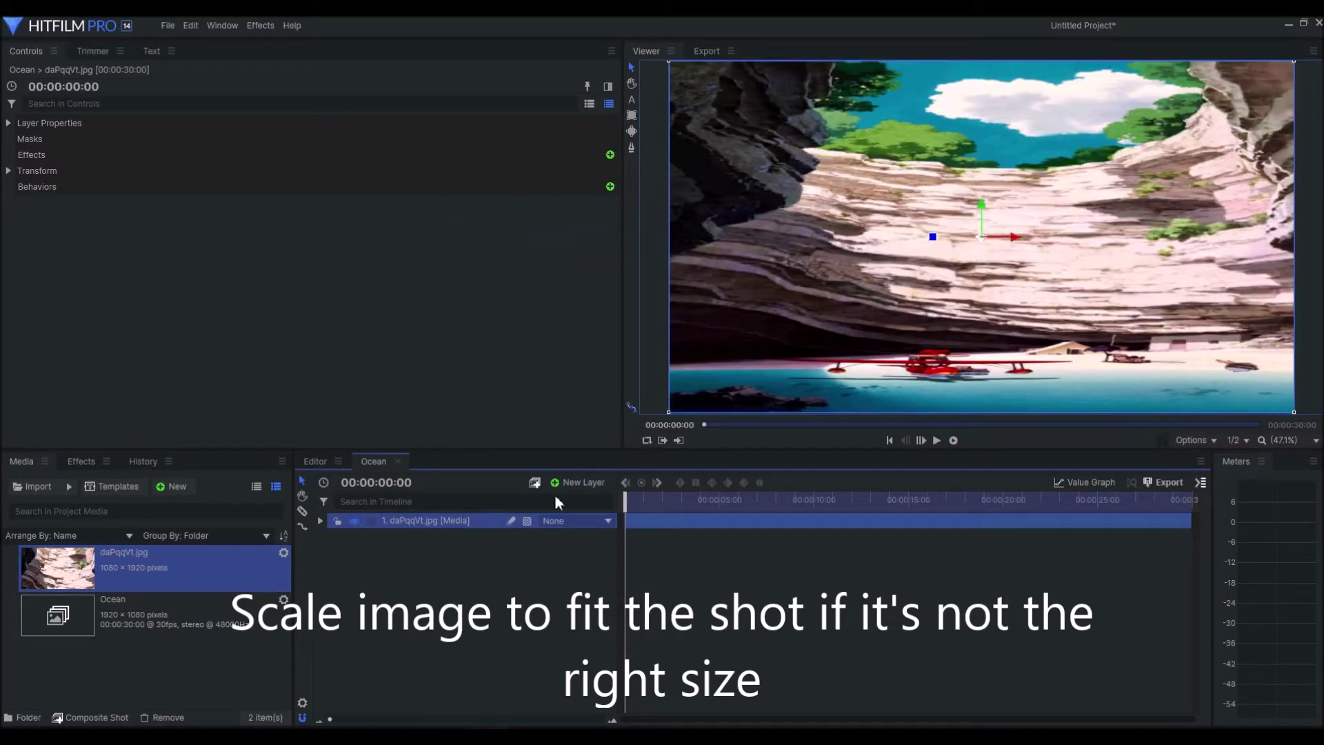
Step: Create a 1920 × 1080 plane layer named Caustic ocean in the Ocean composite shot
click(582, 482)
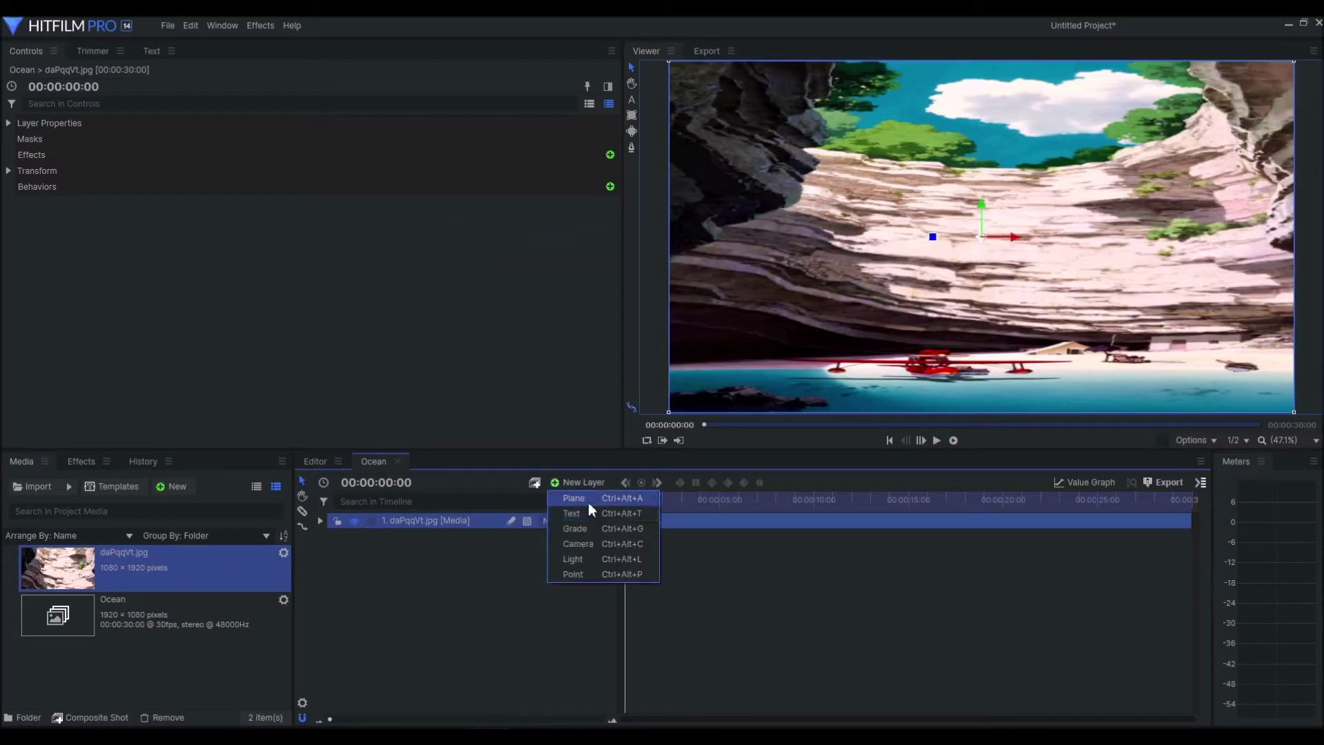
click(589, 499)
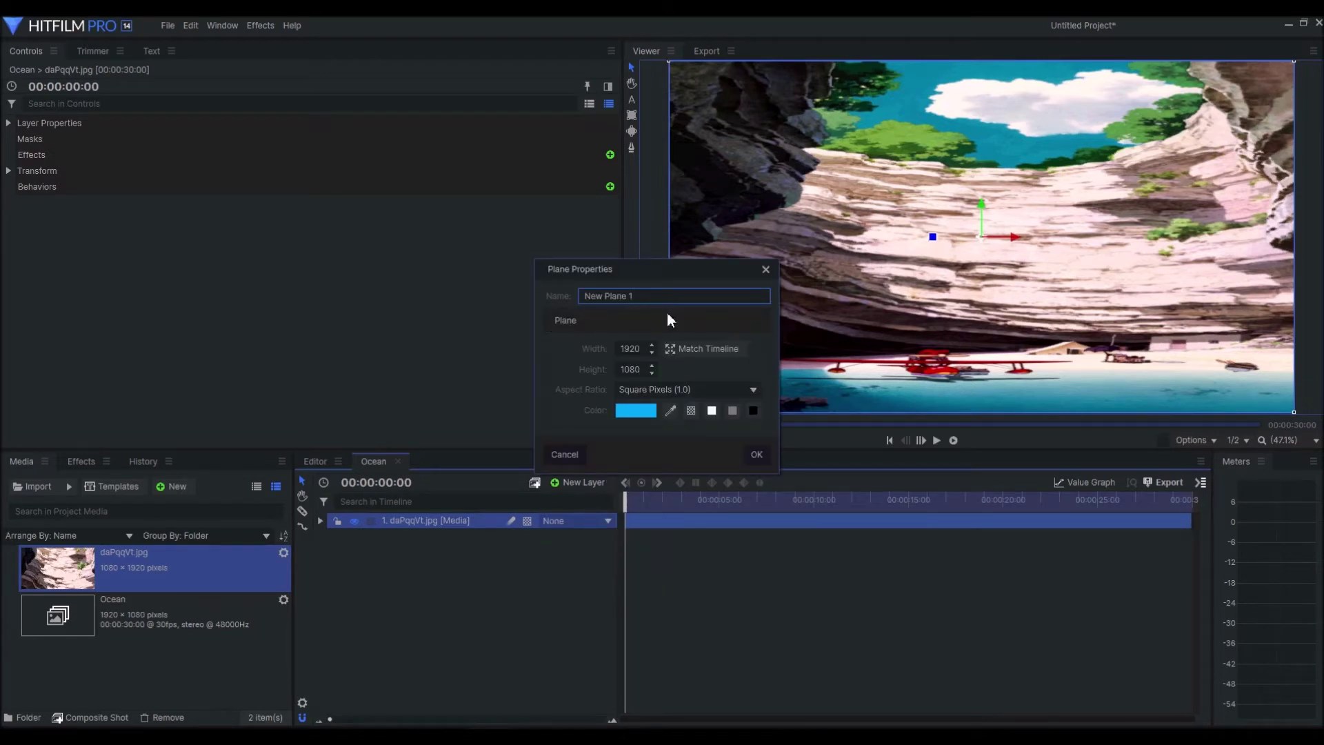
triple_click(577, 300)
text(Caustic shot)
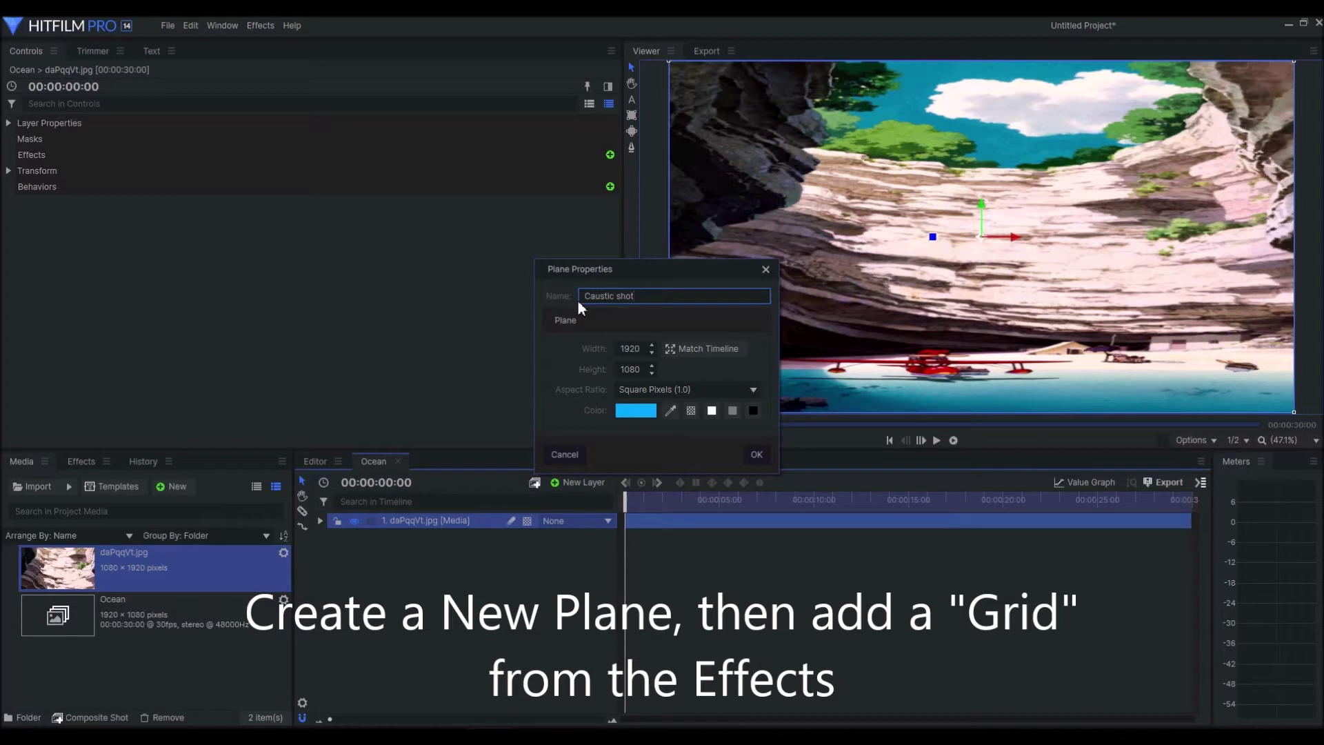
key(BackSpace)
key(BackSpace)
key(BackSpace)
key(BackSpace)
text(ocean)
key(Return)
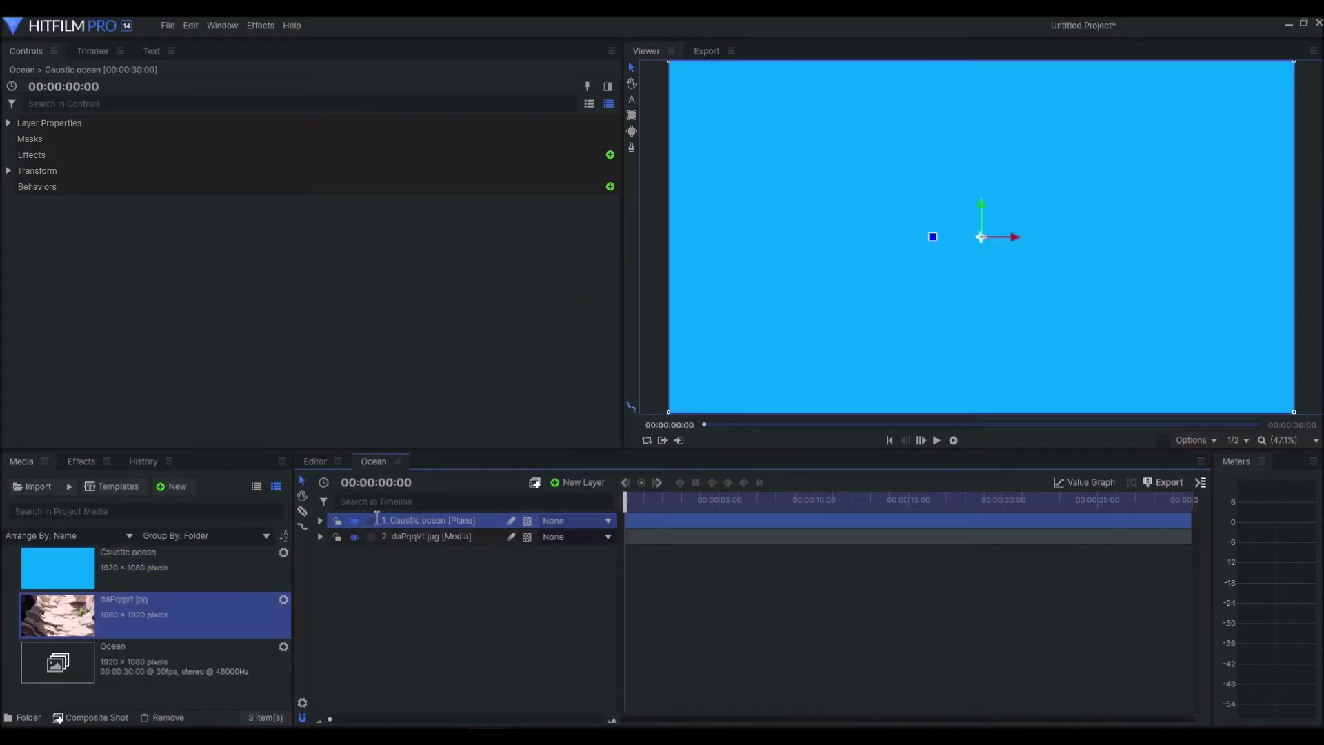
Step: Find the Grid effect and apply it to the Caustic ocean plane
click(82, 461)
click(119, 488)
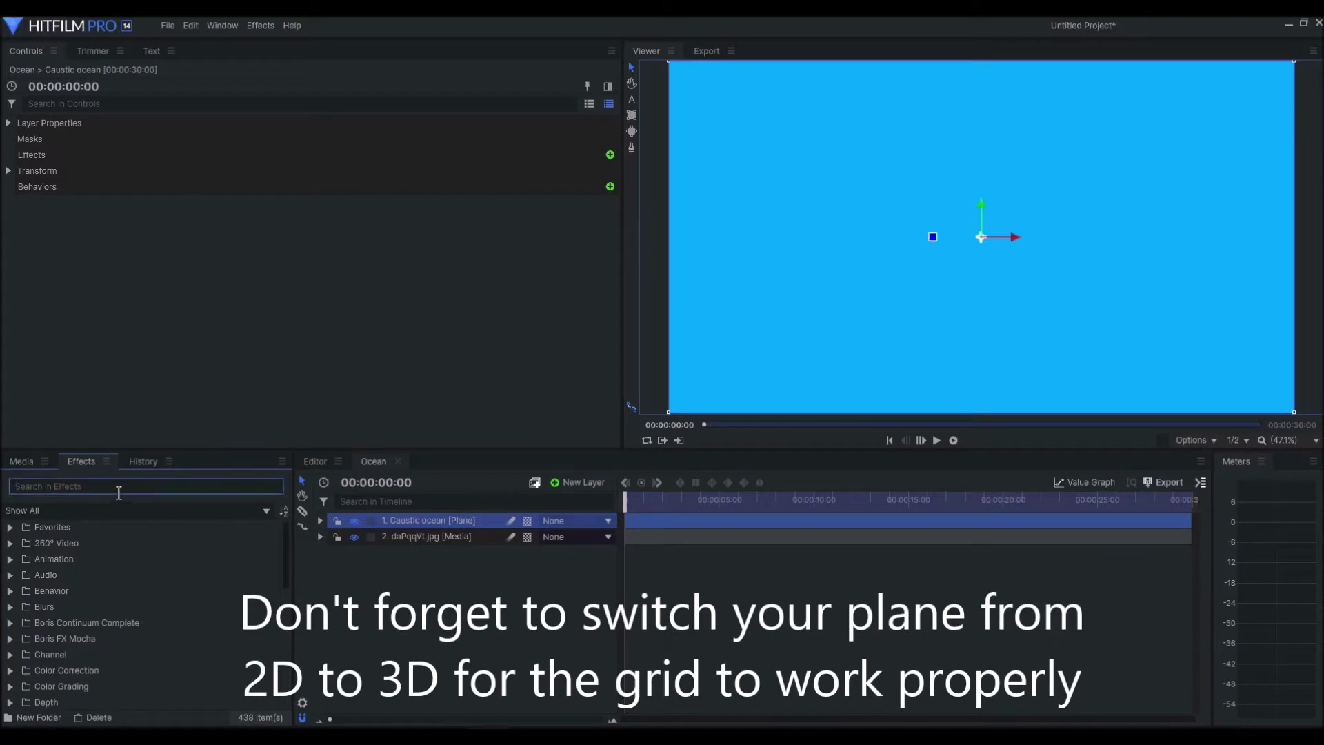
text(grid)
click(123, 545)
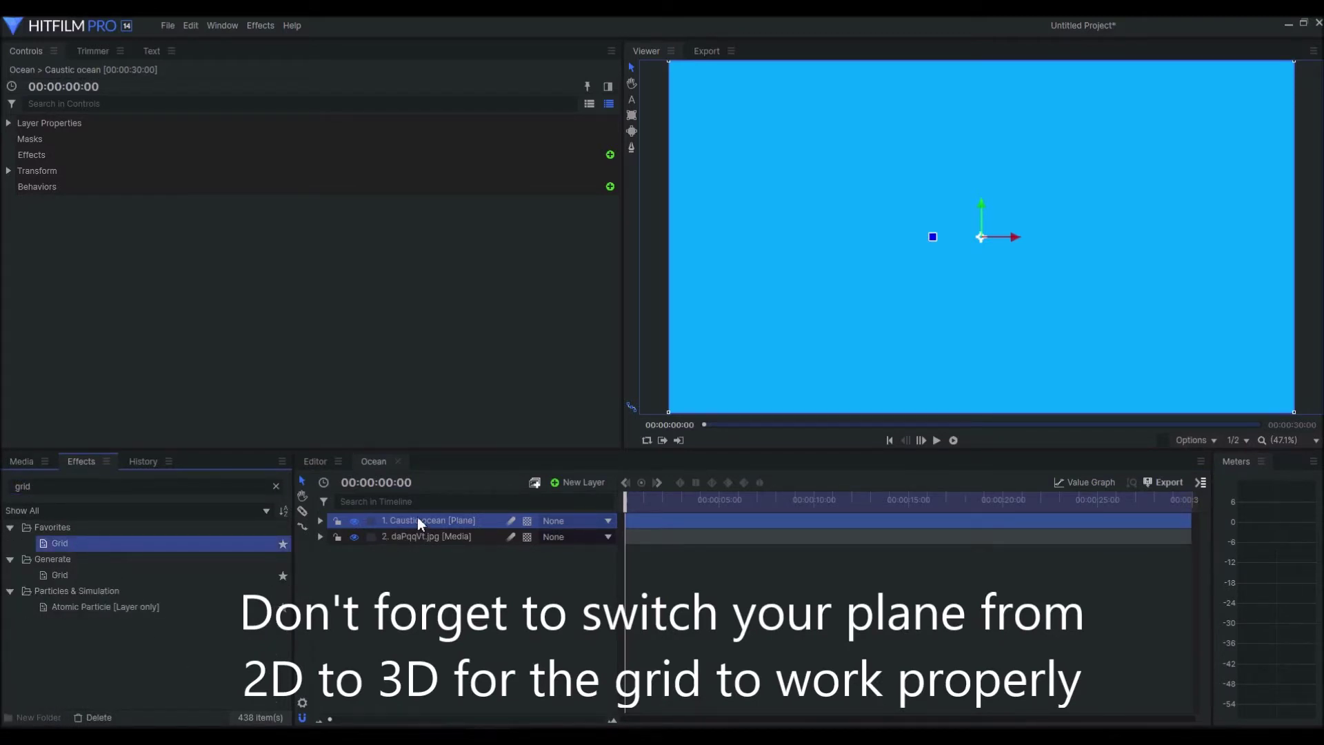
drag(417, 516, 417, 516)
Step: Convert the Caustic ocean layer to a 3D plane with a new camera and set its X orientation to 90°
click(527, 522)
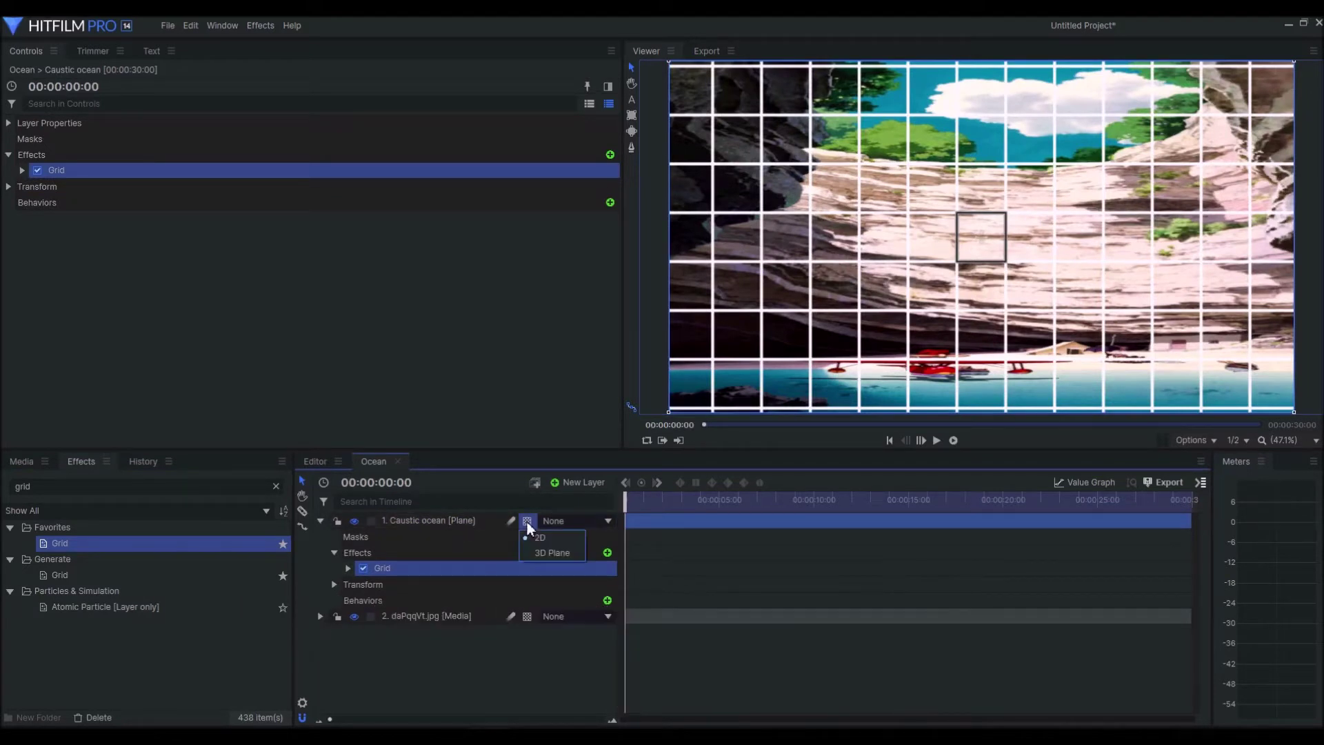
click(543, 549)
click(738, 412)
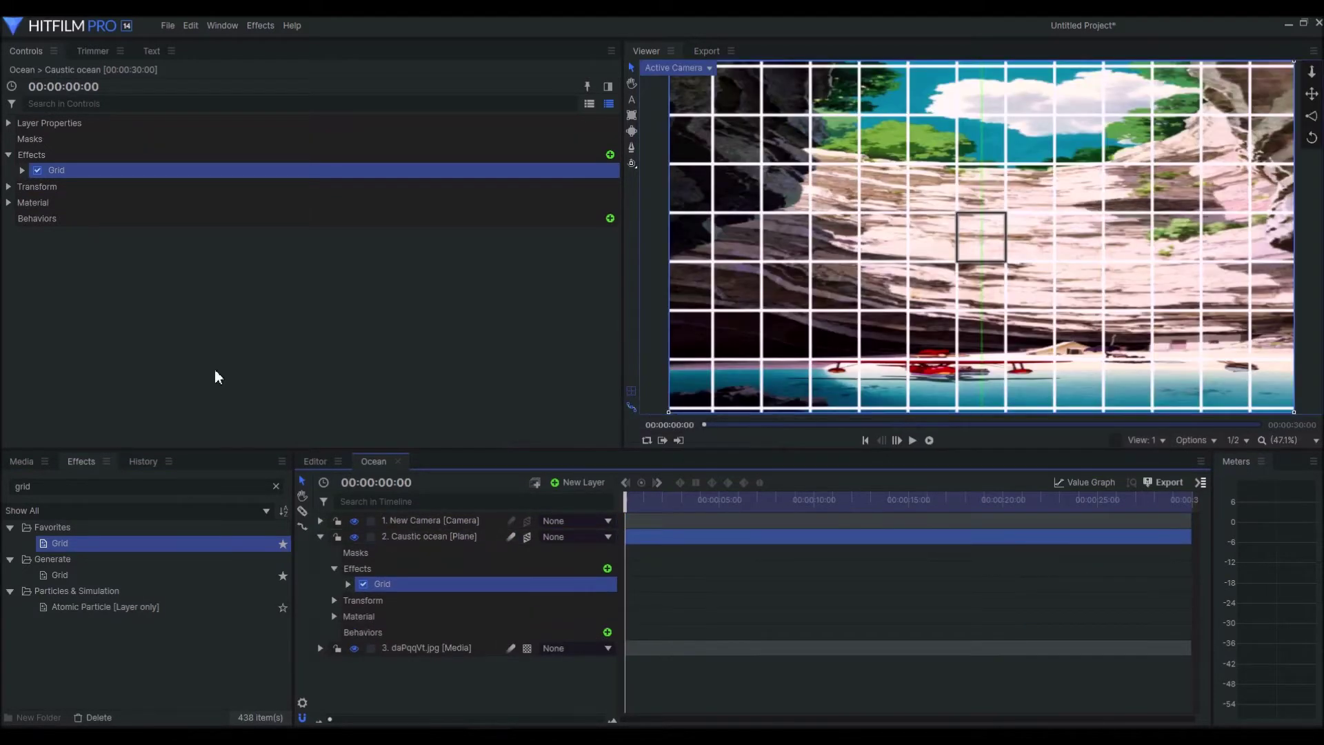
click(18, 193)
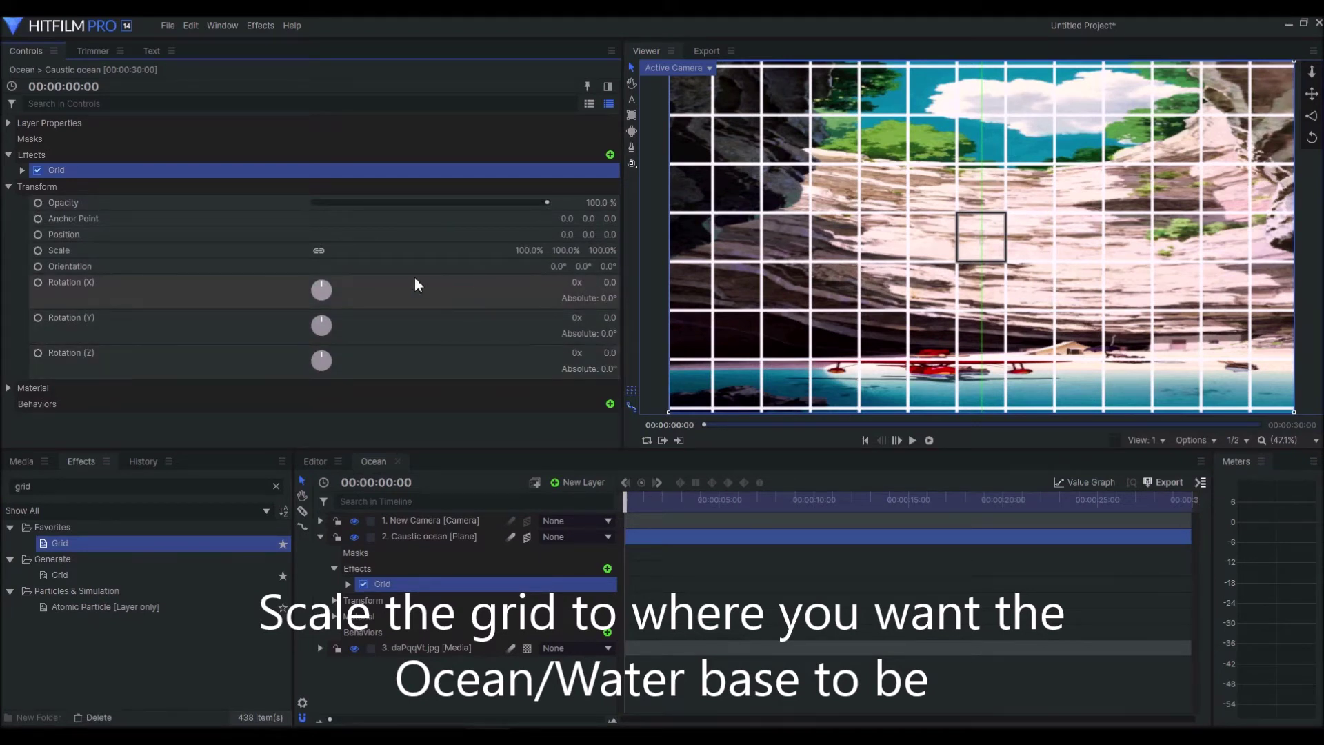
click(556, 272)
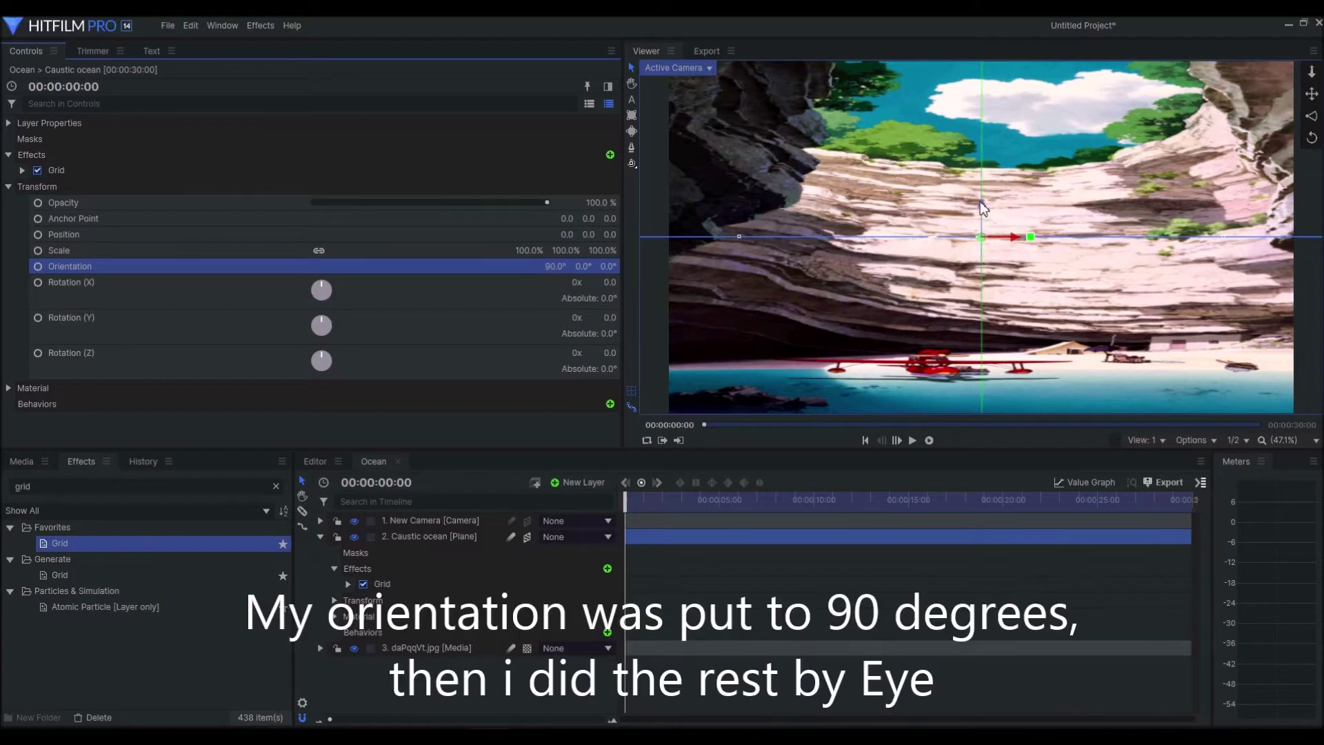
Step: Lower the plane onto the water to a Y position of about -570 and scale it to about 135% by 113%
scroll(972, 299, up, 2)
drag(986, 178, 974, 415)
scroll(1030, 317, down, 2)
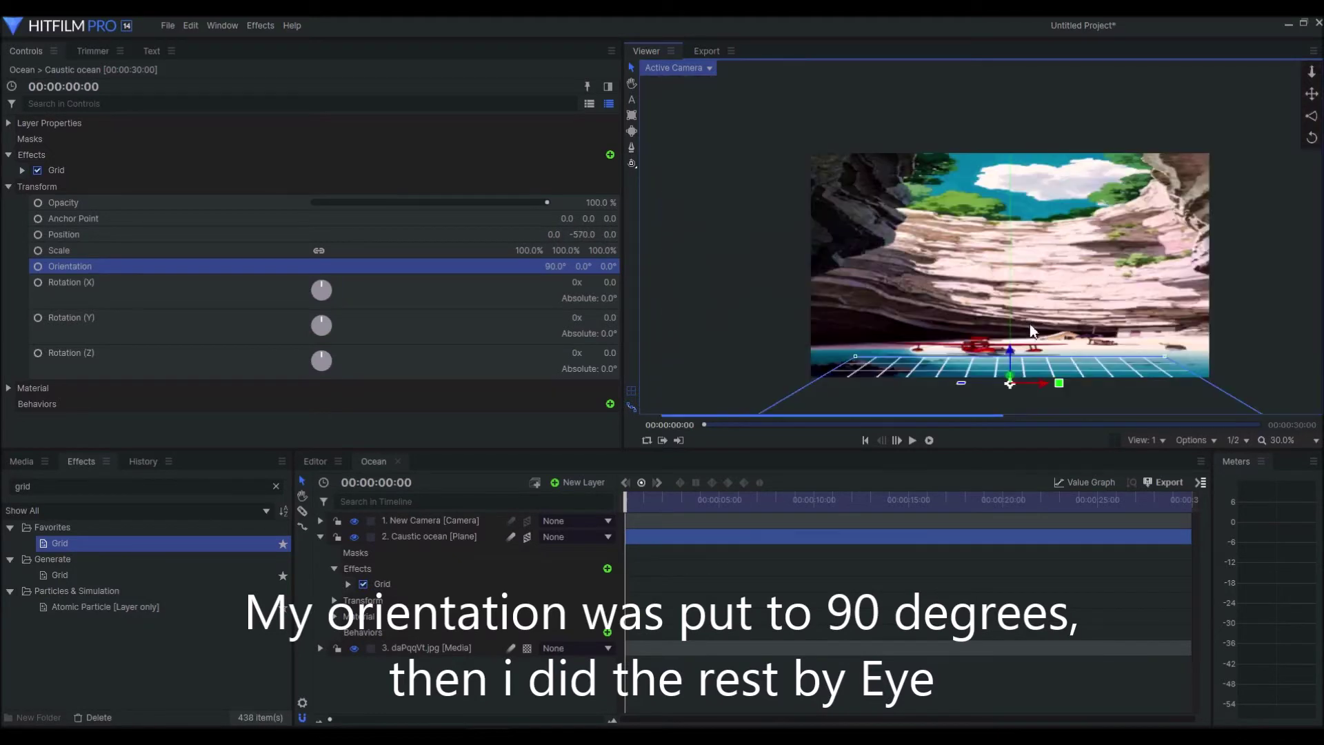
drag(847, 354, 782, 352)
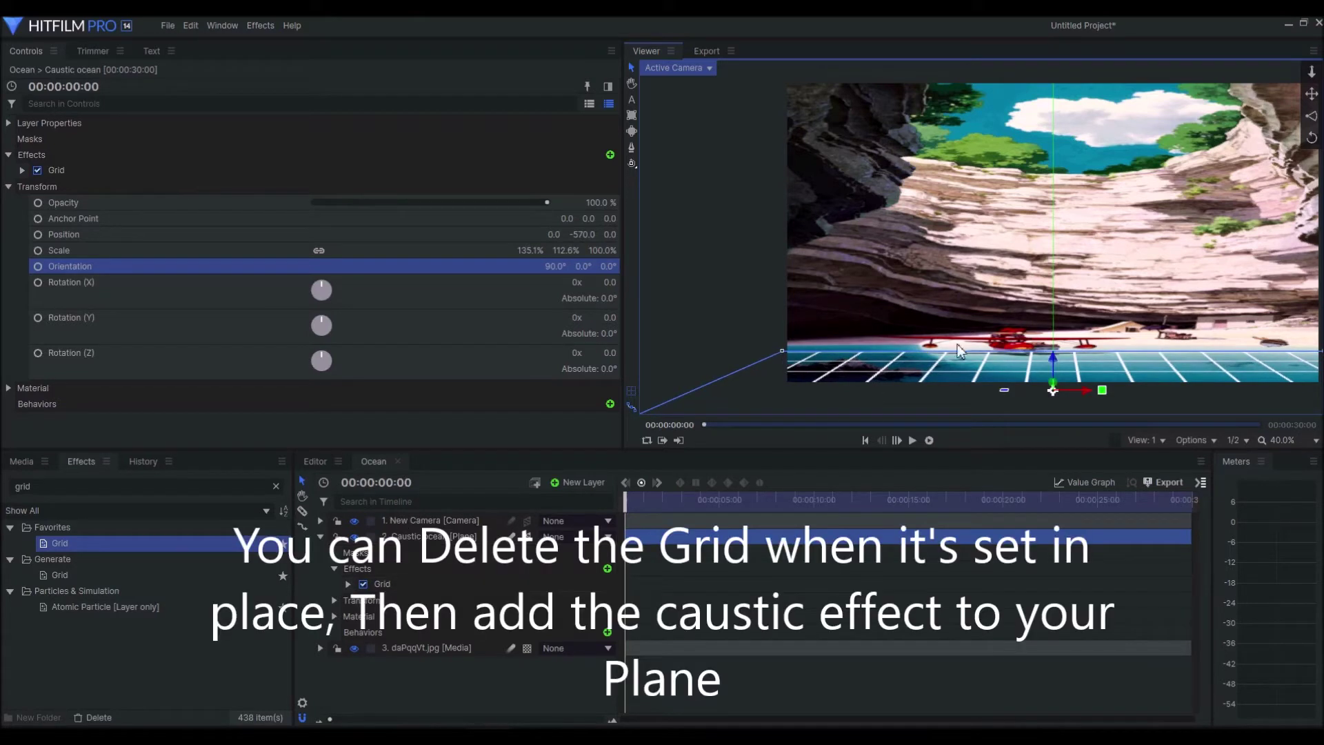
Step: Remove the Grid effect from the Caustic ocean plane
click(407, 585)
right_click(407, 587)
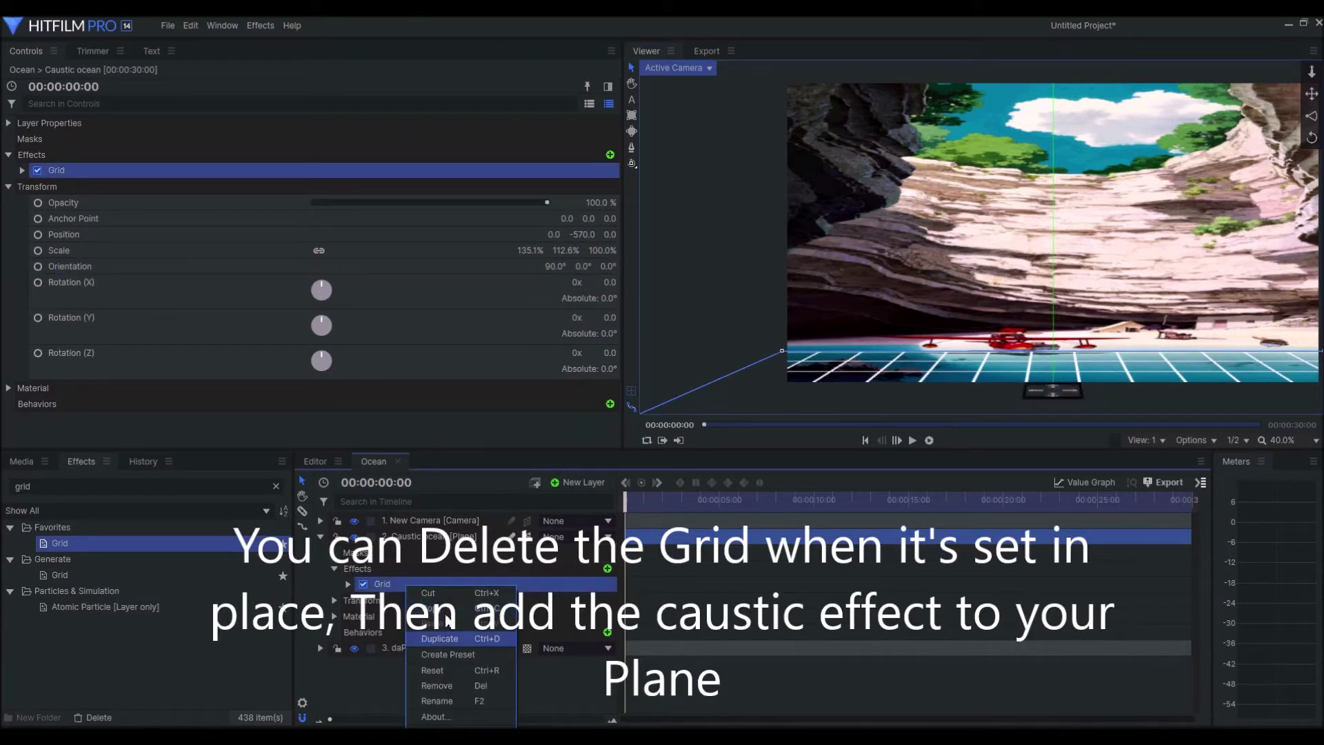
click(441, 685)
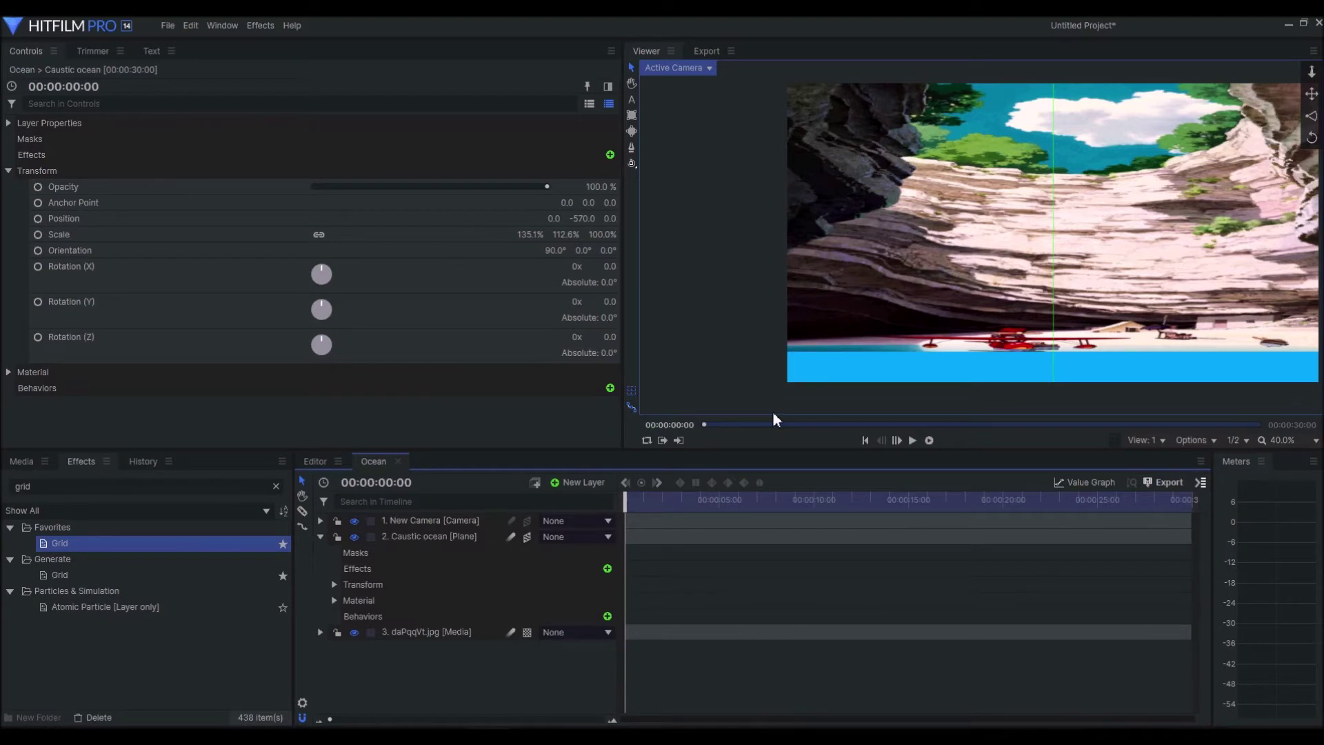
Step: Search the effects for "caustic" and apply the Caustics effect to the Caustic ocean plane
scroll(1108, 319, up, 1)
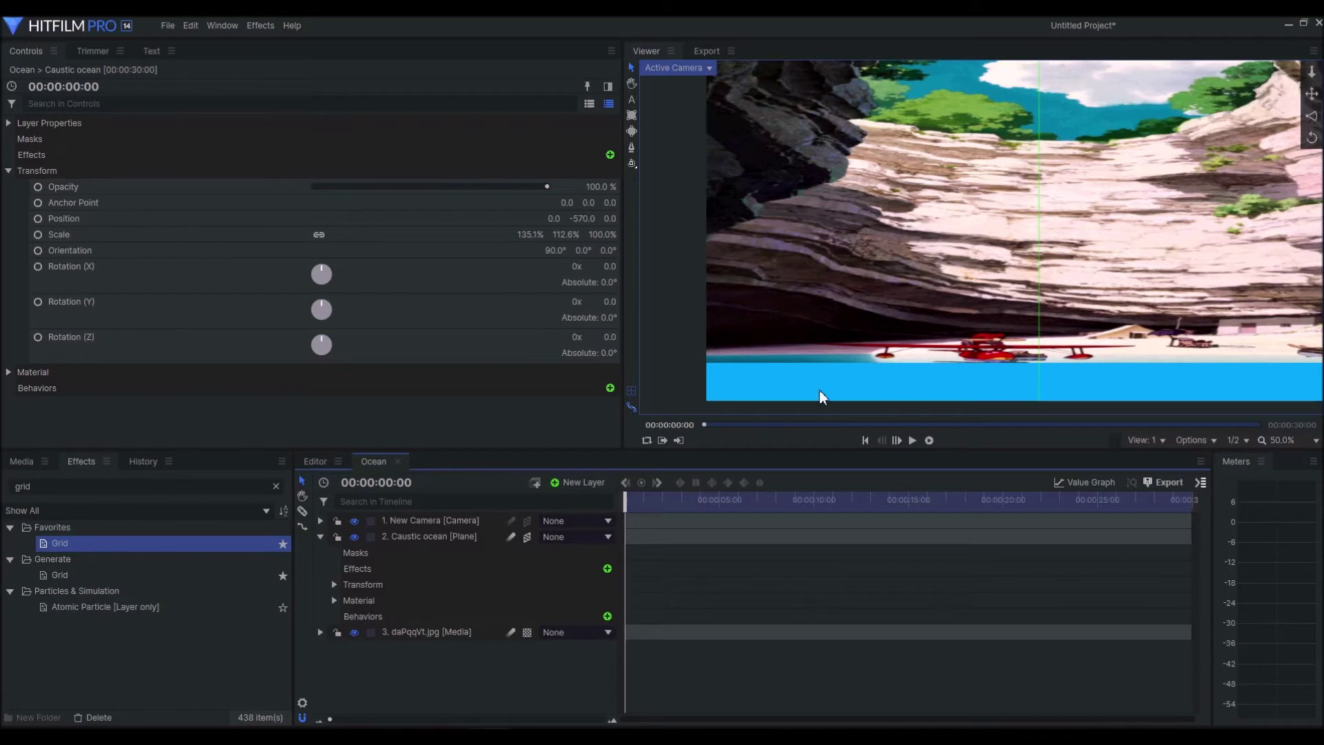
click(77, 485)
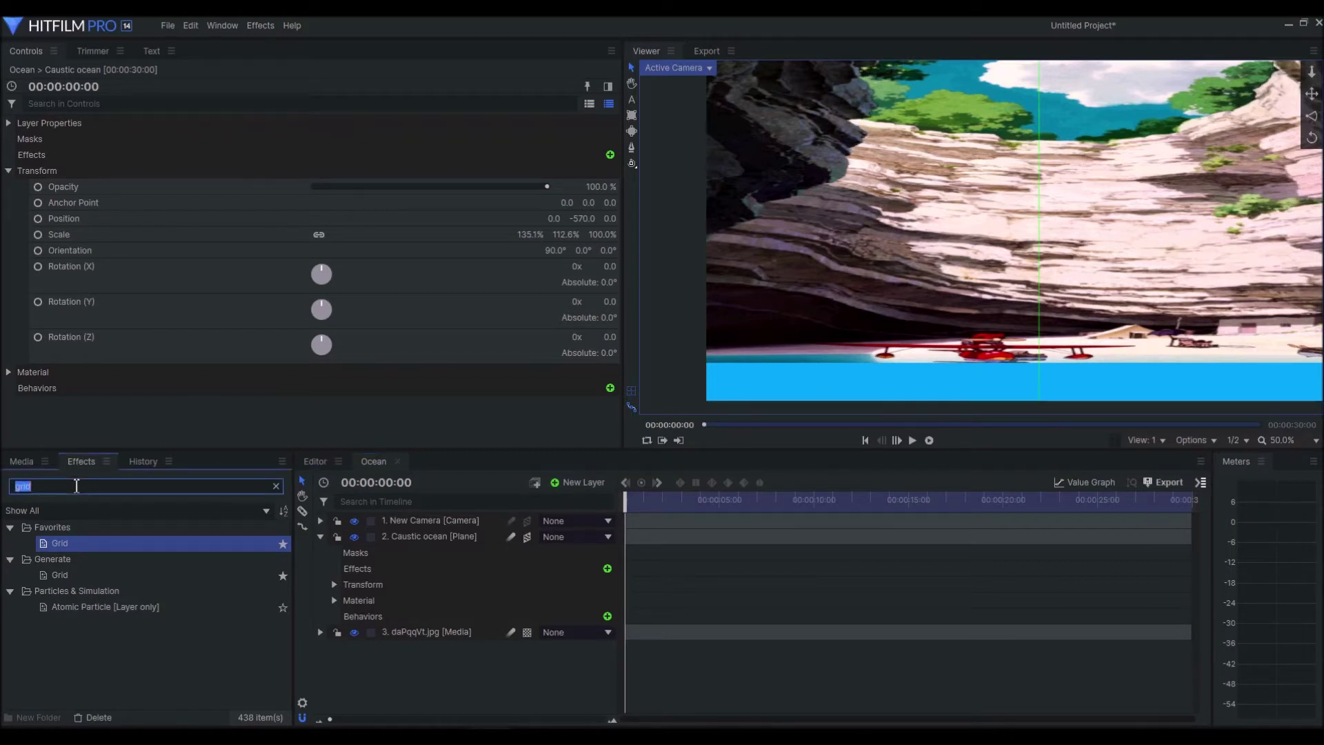
text(caustic)
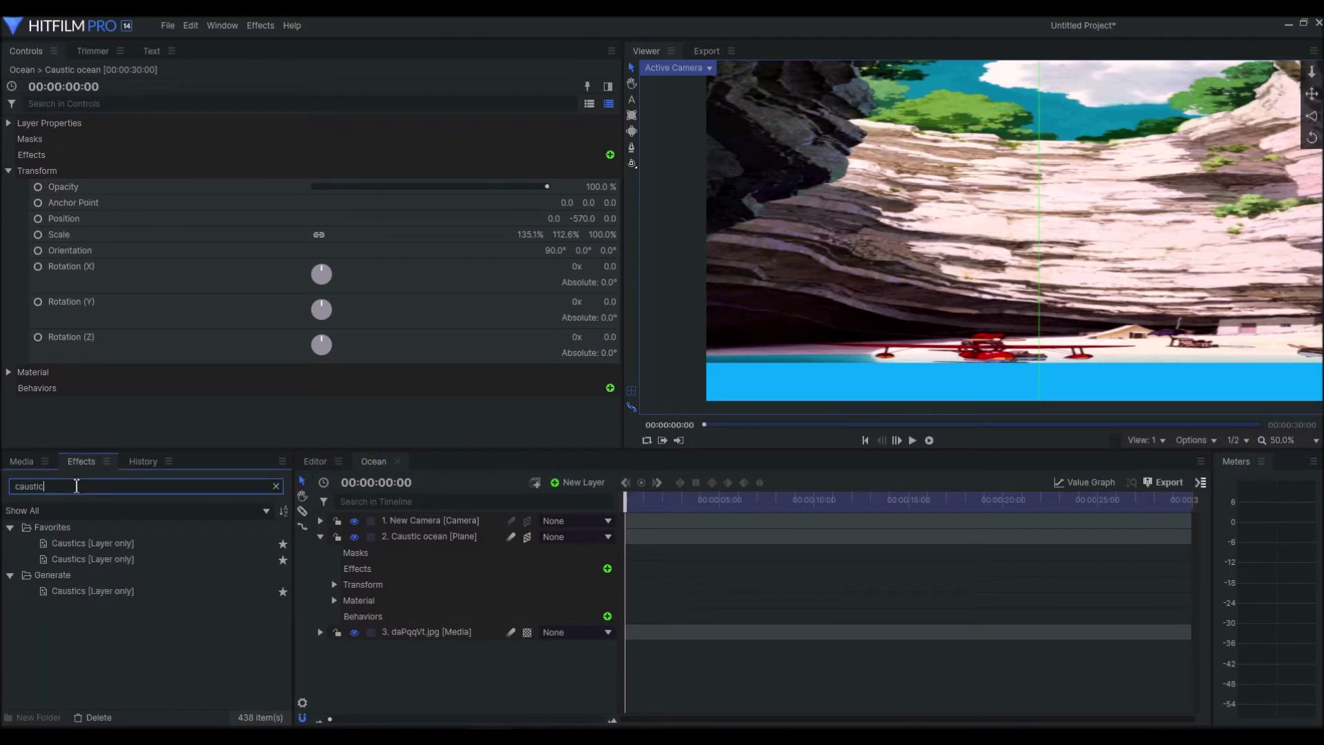
click(168, 546)
drag(461, 541, 854, 476)
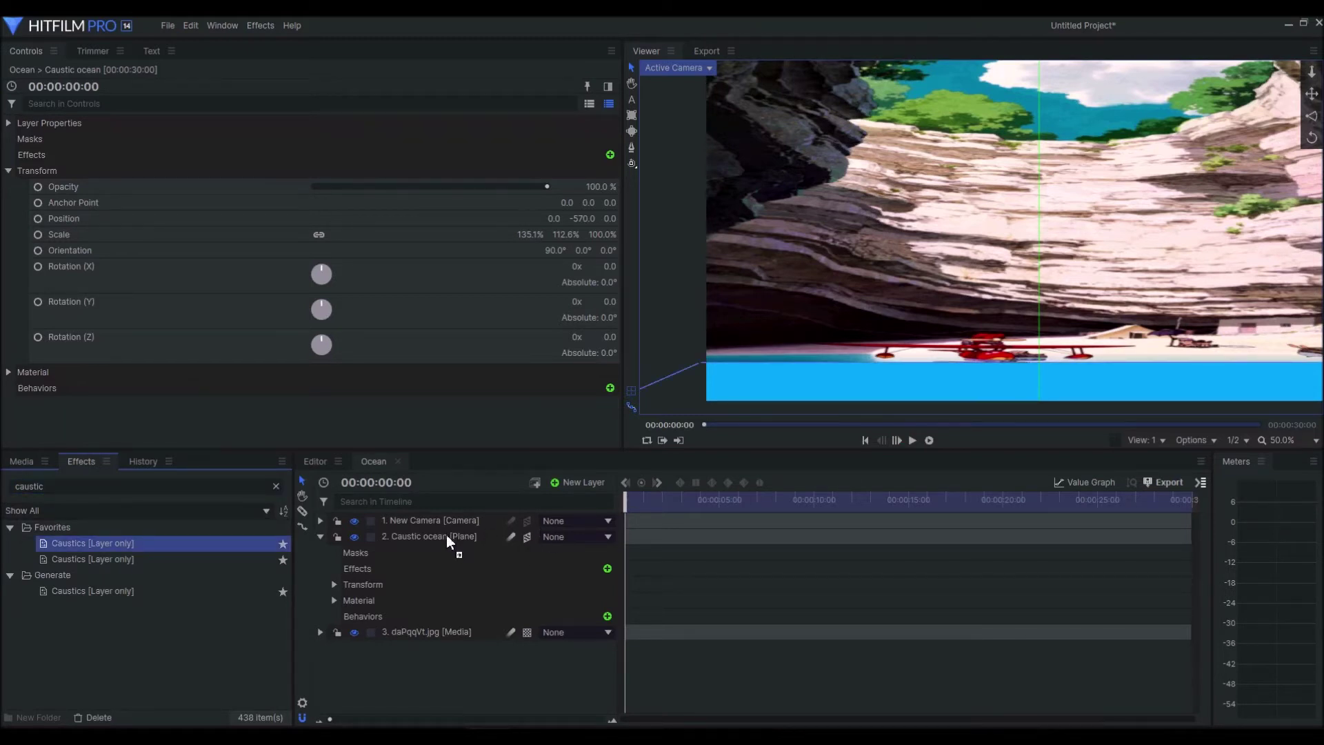
drag(449, 536, 449, 535)
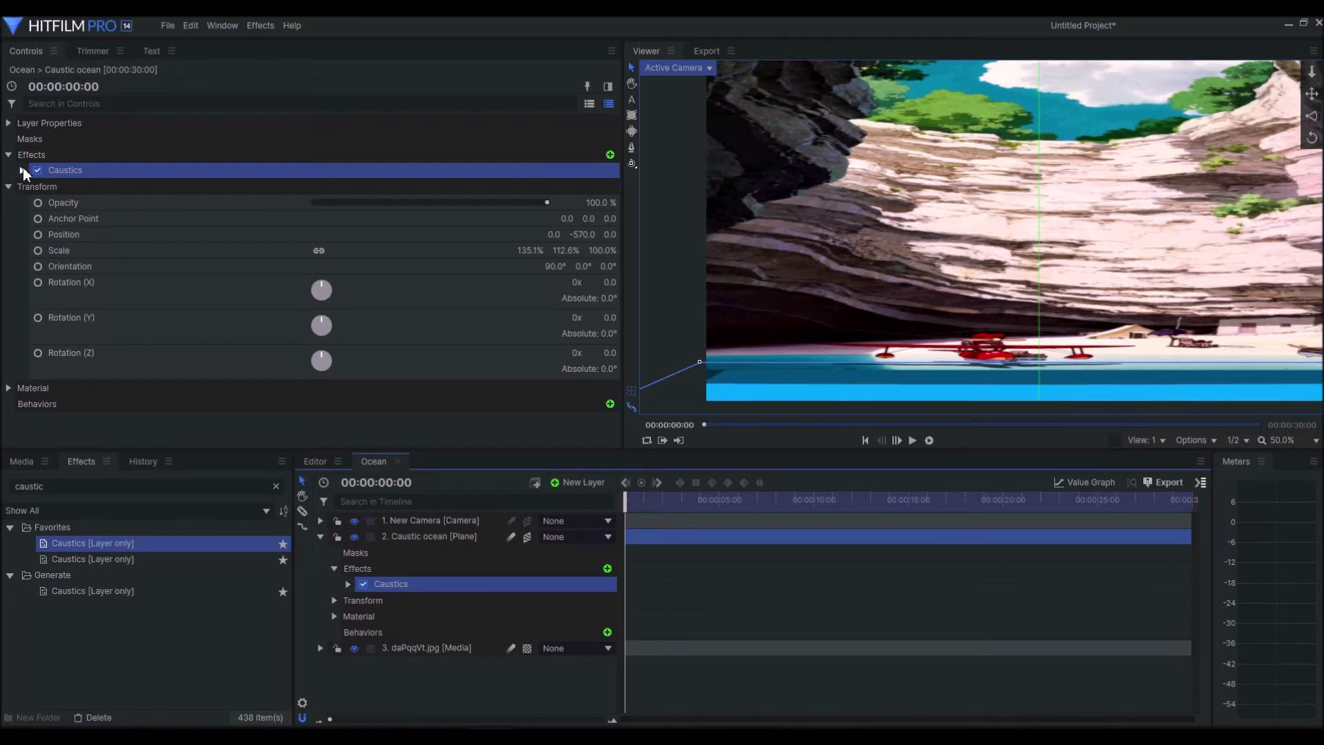
Step: Set the Bottom Texture layer of the Caustics effect to New Camera and expand the Height Map settings
click(23, 170)
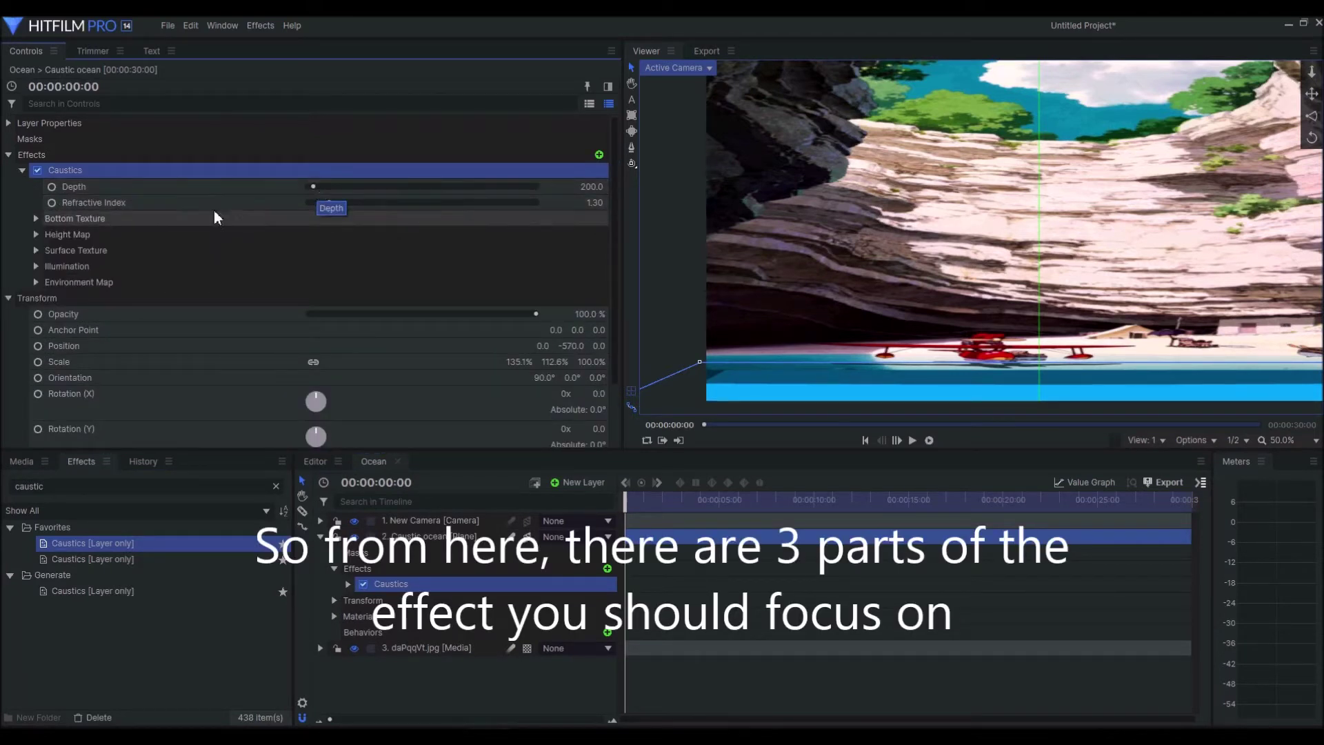
click(37, 219)
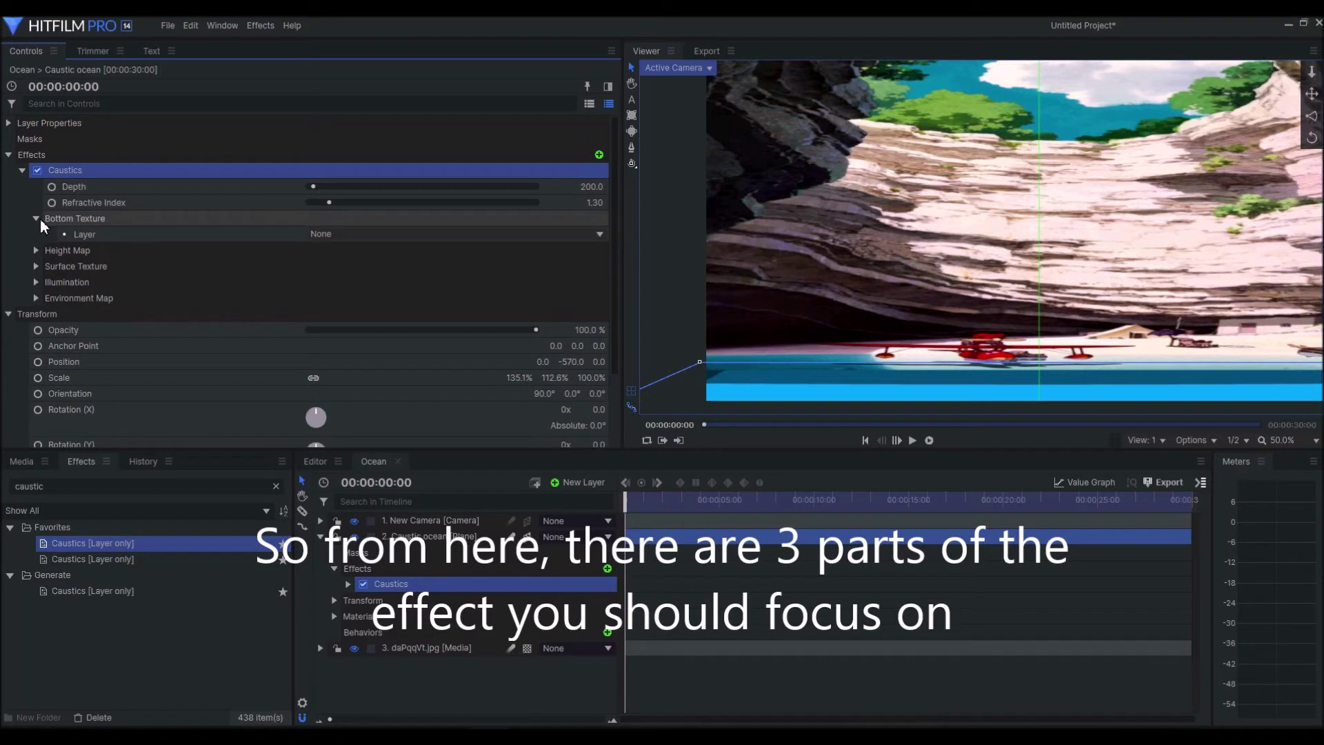
click(332, 235)
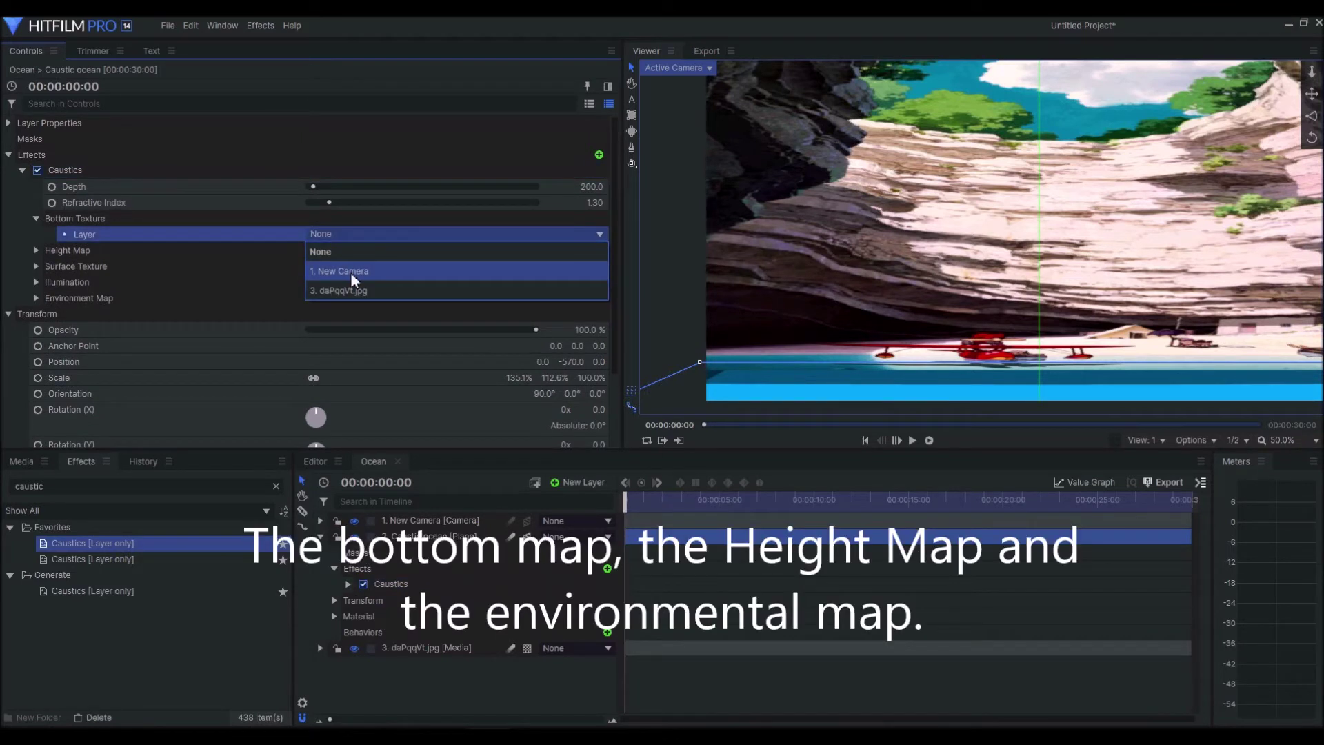
click(350, 272)
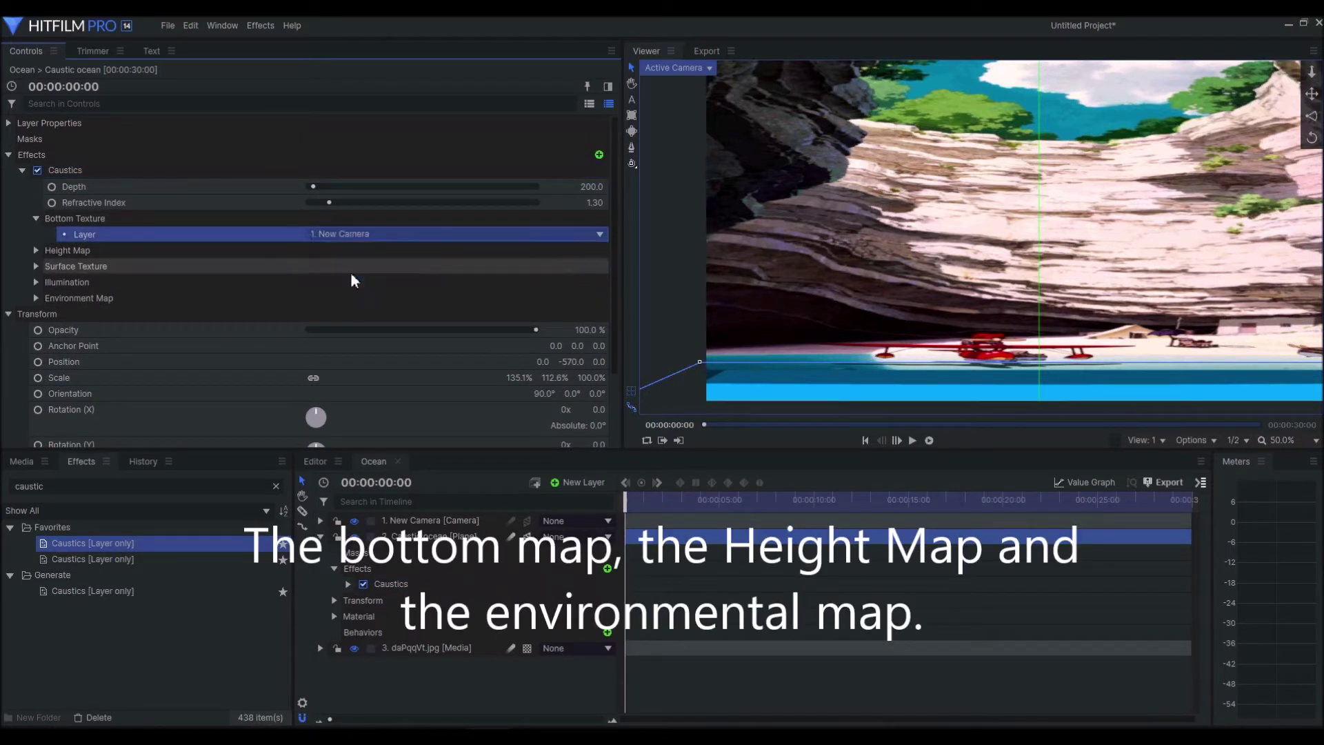
click(36, 250)
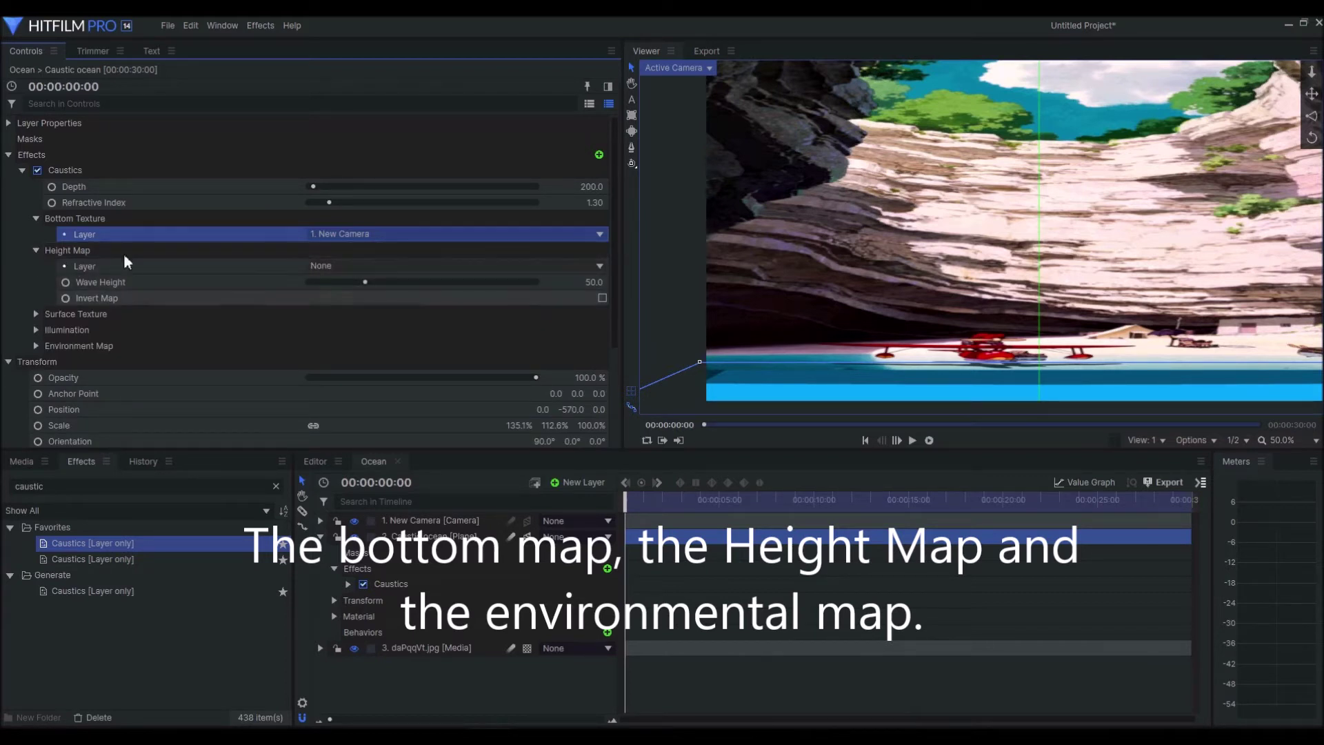
Step: Create a 1920 × 1080, 30 fps composite shot named Height Map
click(28, 469)
click(172, 486)
click(189, 499)
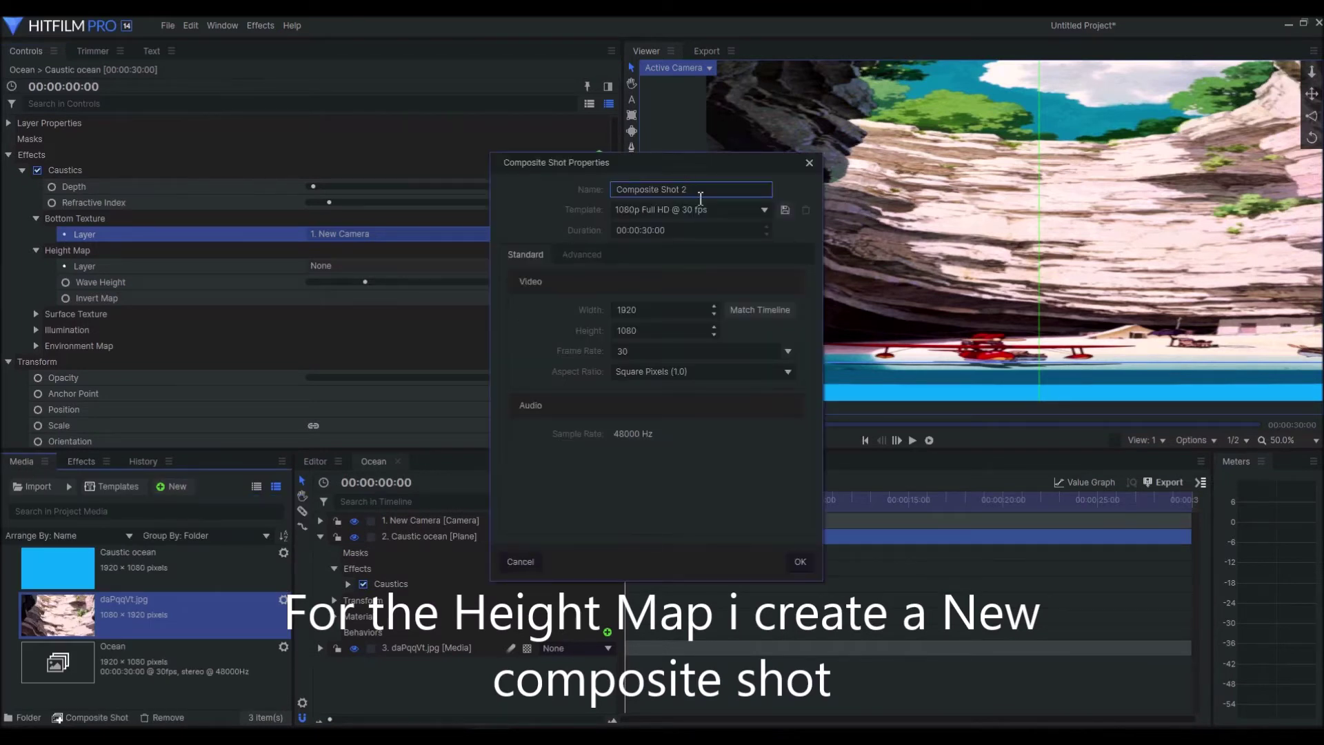
drag(700, 196, 522, 188)
text(H)
click(800, 562)
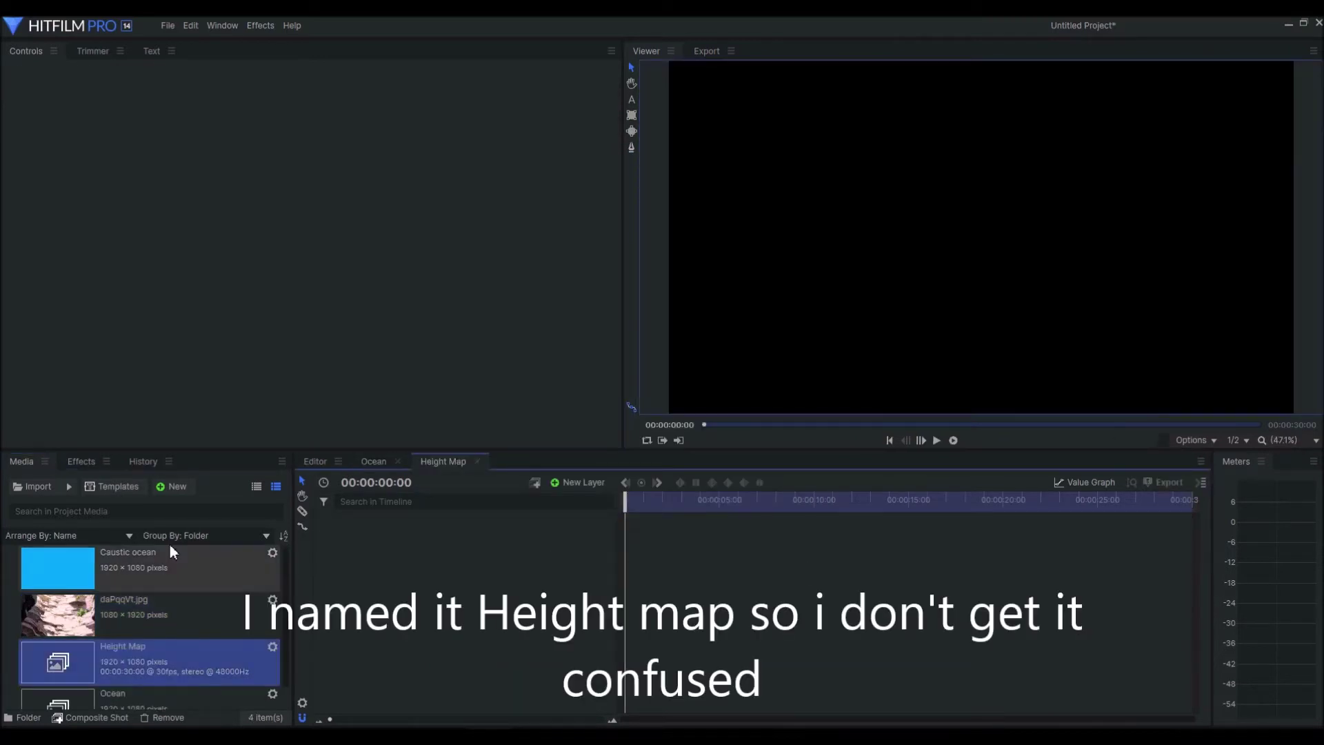
Step: Add the Caustic ocean plane as a layer in the Height Map composite shot
drag(143, 569, 486, 536)
click(14, 126)
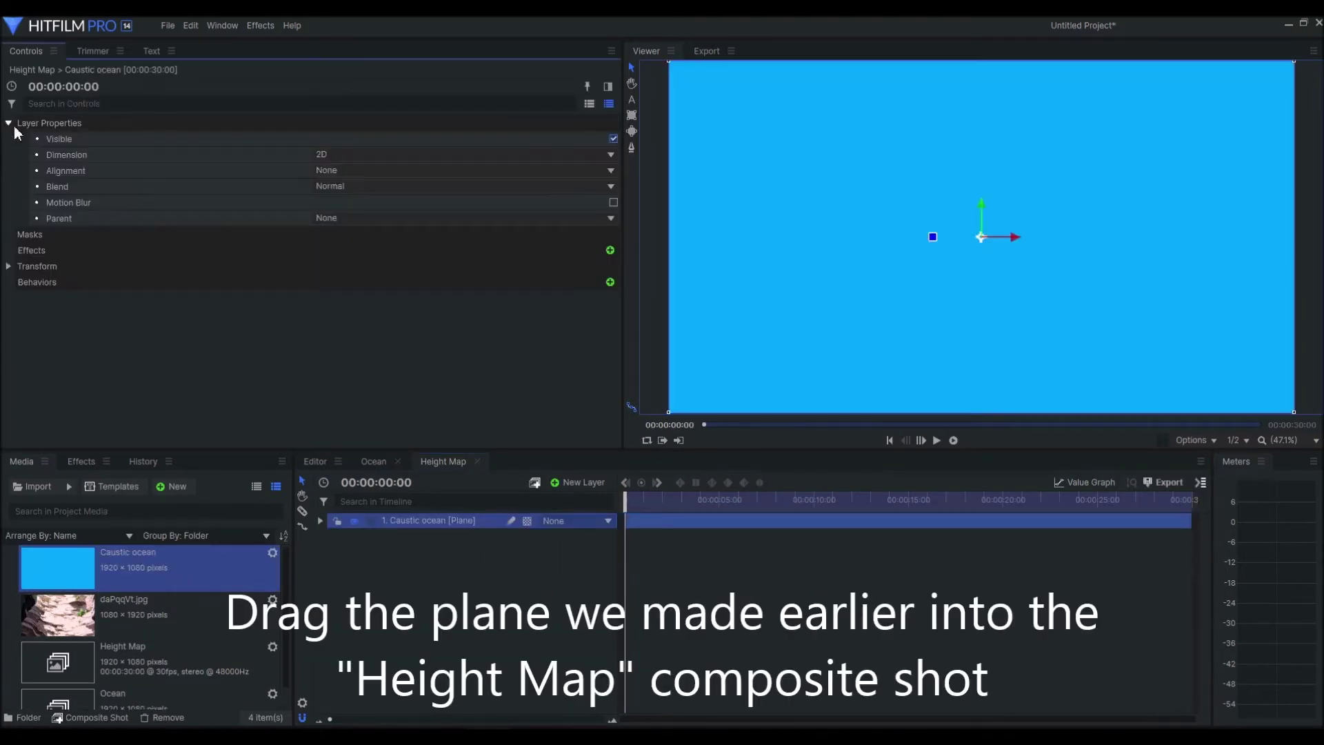
click(15, 126)
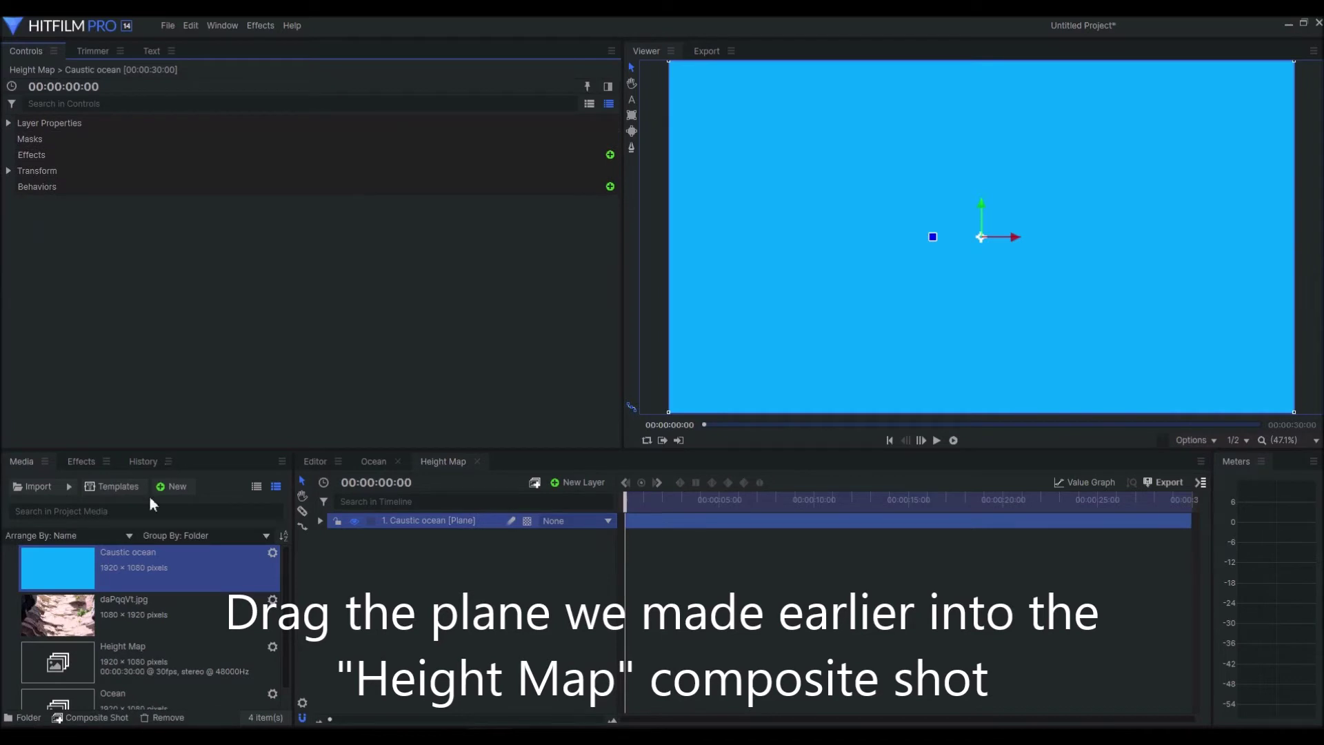
Step: Search the effects for "fracta" and apply Fractal Noise to the Caustic ocean plane in the Height Map shot
click(86, 455)
double_click(106, 486)
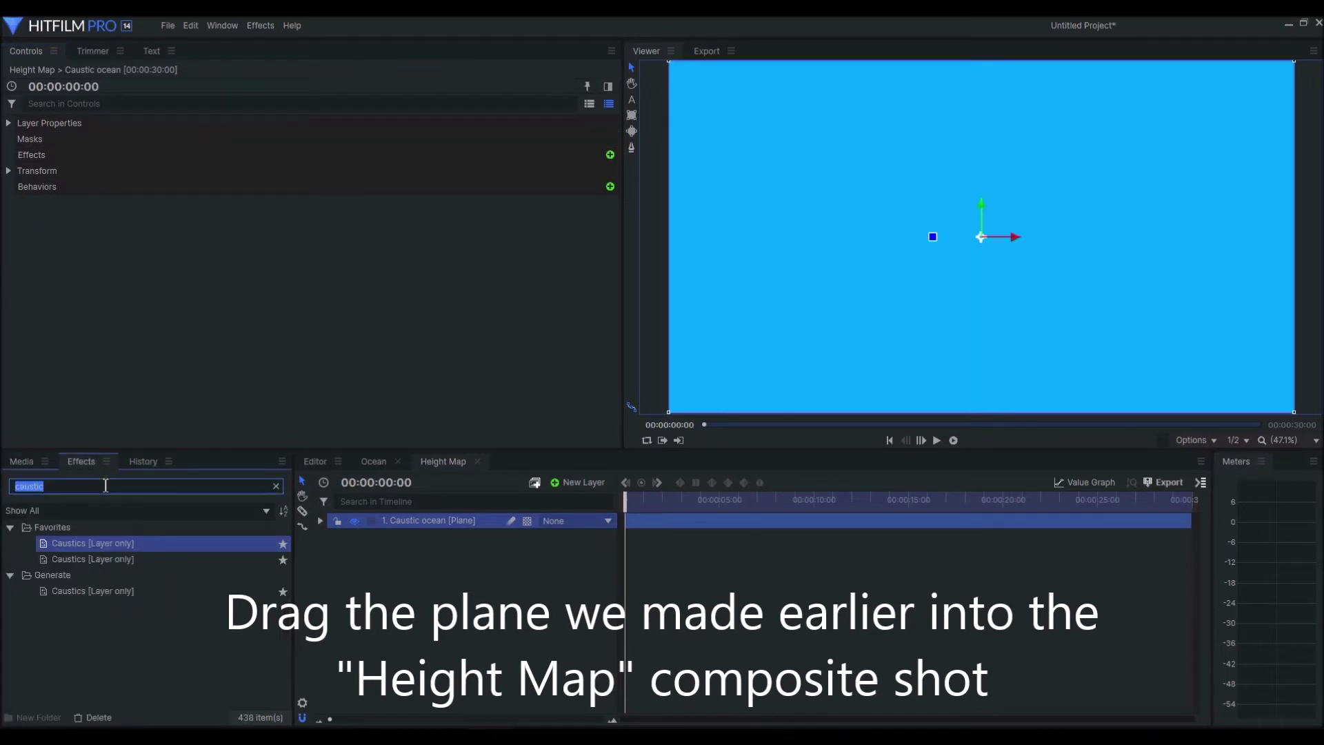
text(fracta)
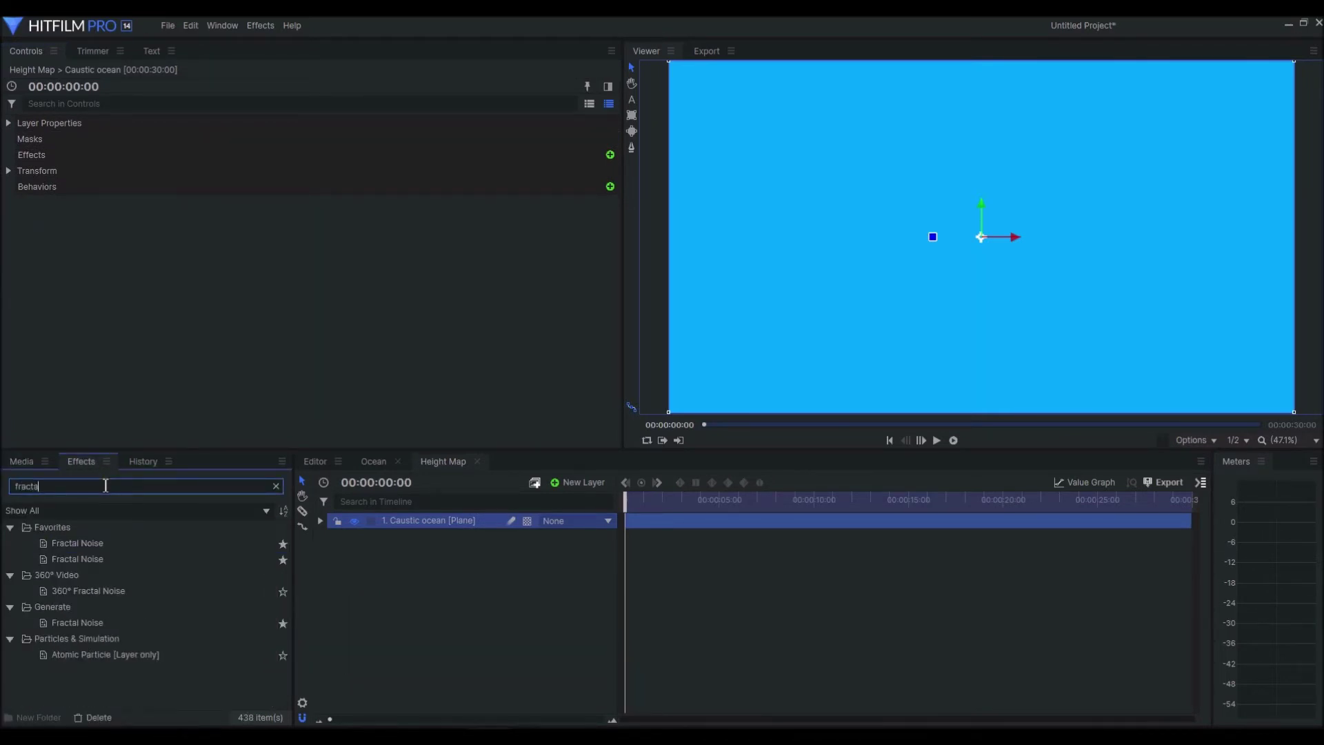
click(142, 542)
drag(138, 539, 444, 521)
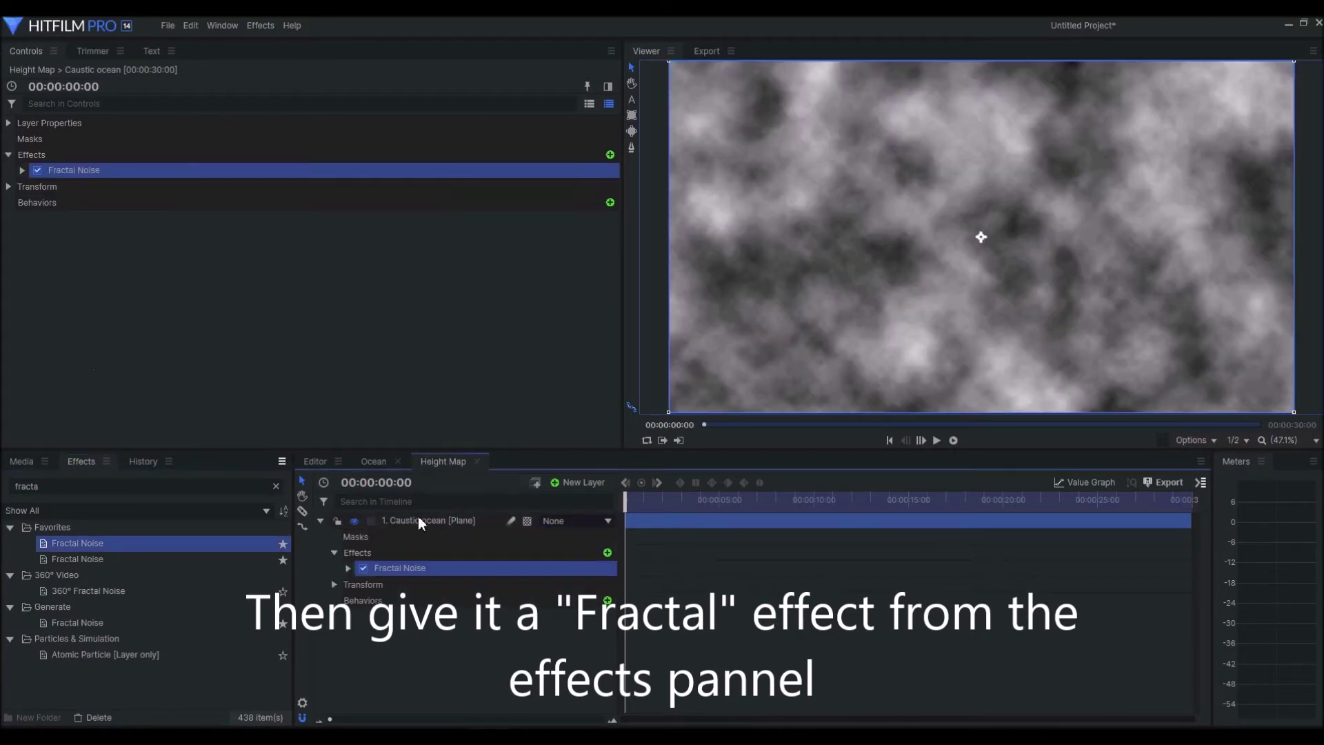
Step: Set the Type of the Fractal Noise effect to Swirl
click(22, 171)
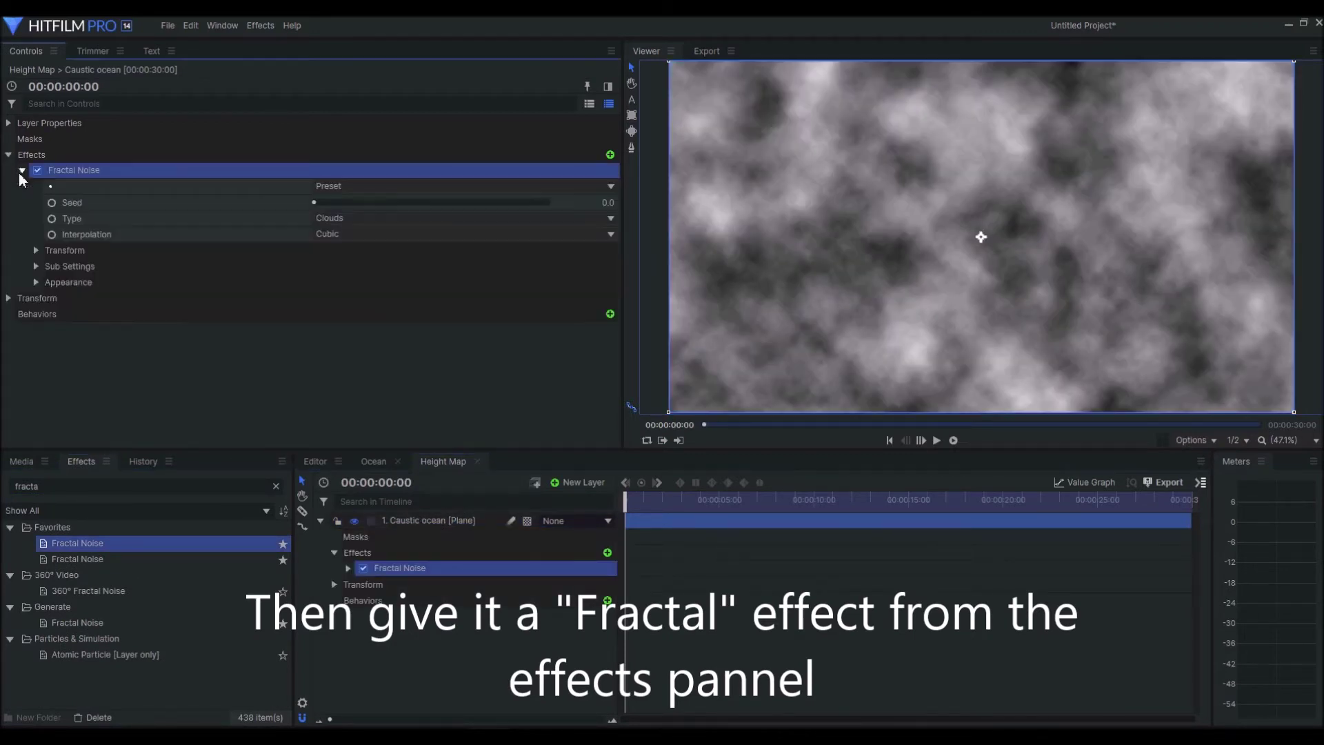
click(340, 187)
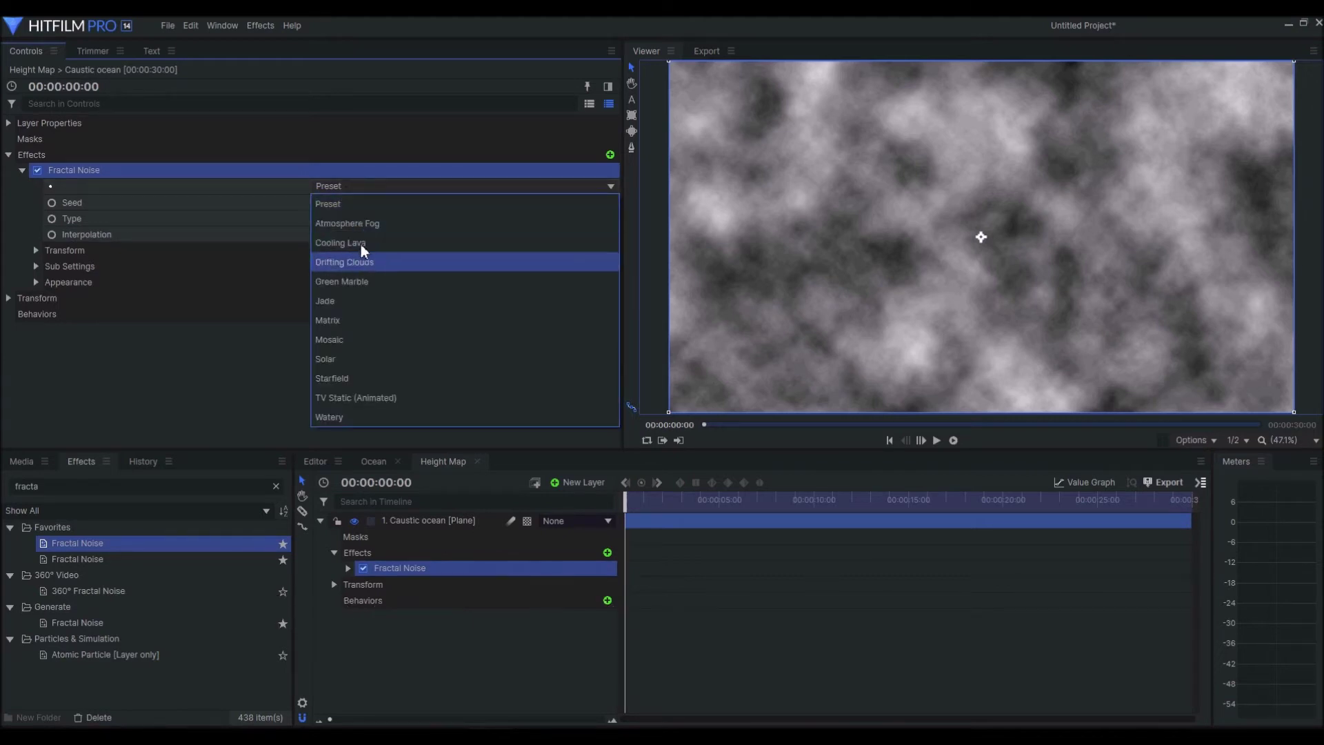
click(184, 394)
click(369, 219)
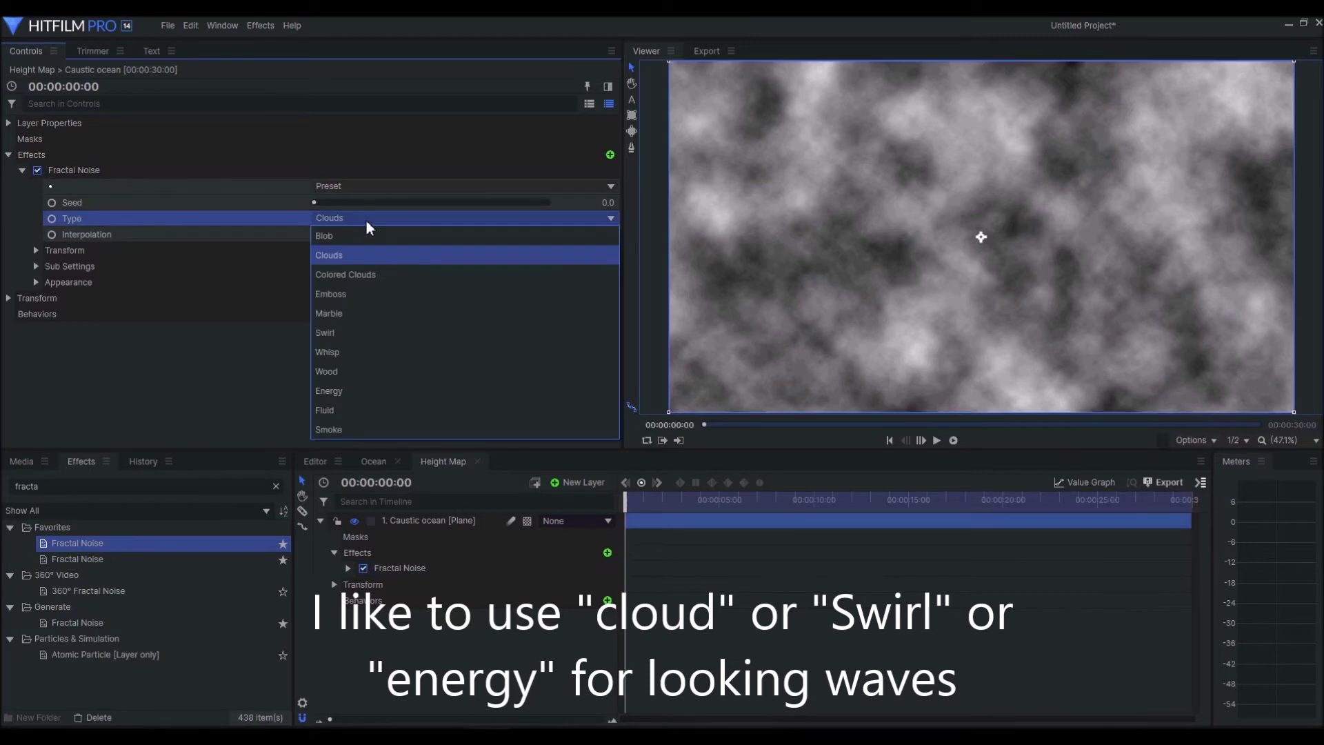
click(382, 341)
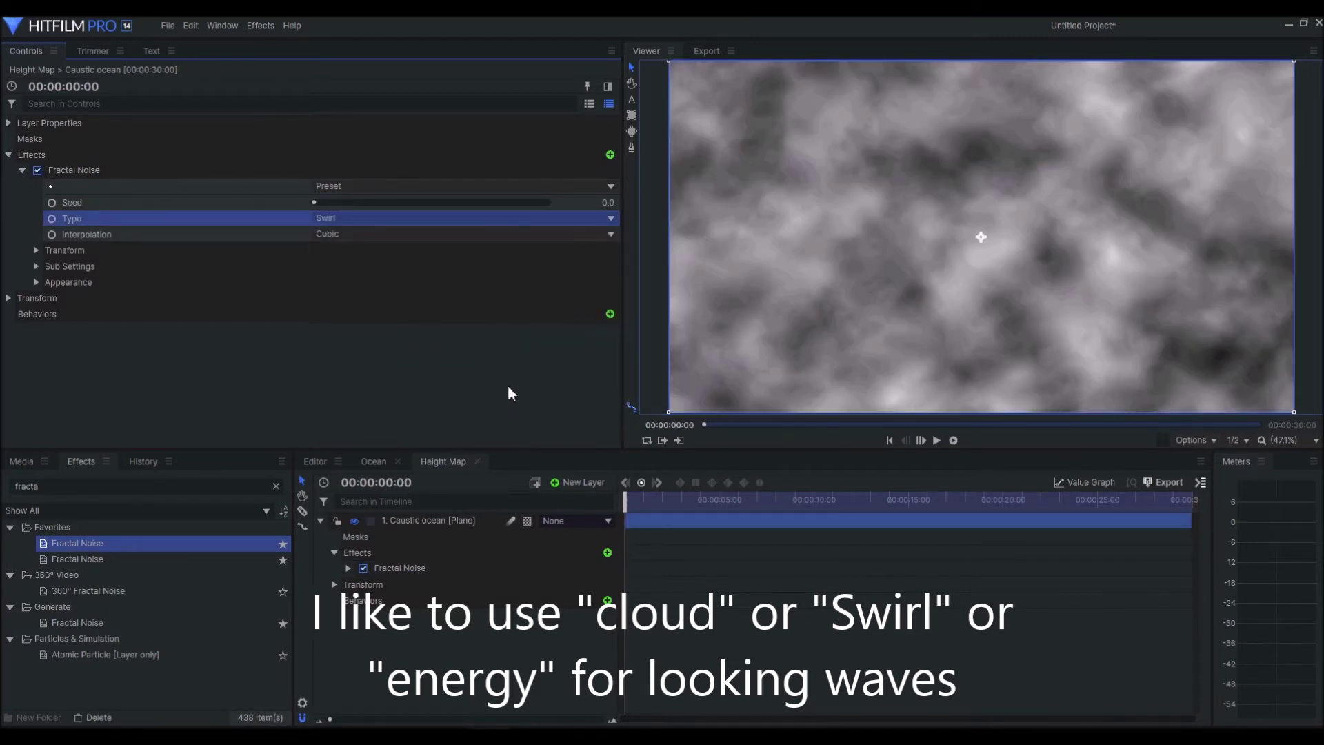
Step: Add the Height Map composite shot to the Ocean composite shot as the lowest layer, beneath daPqqVt.jpg
click(372, 463)
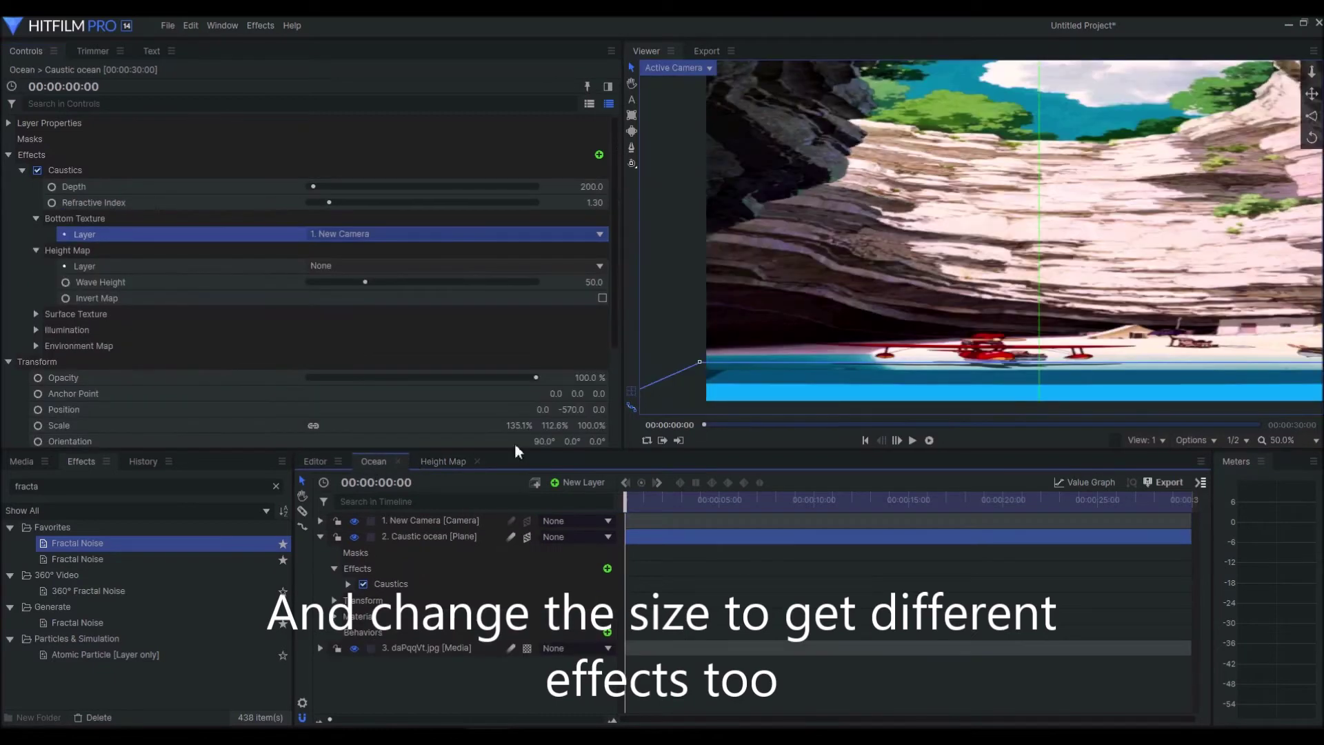
click(352, 267)
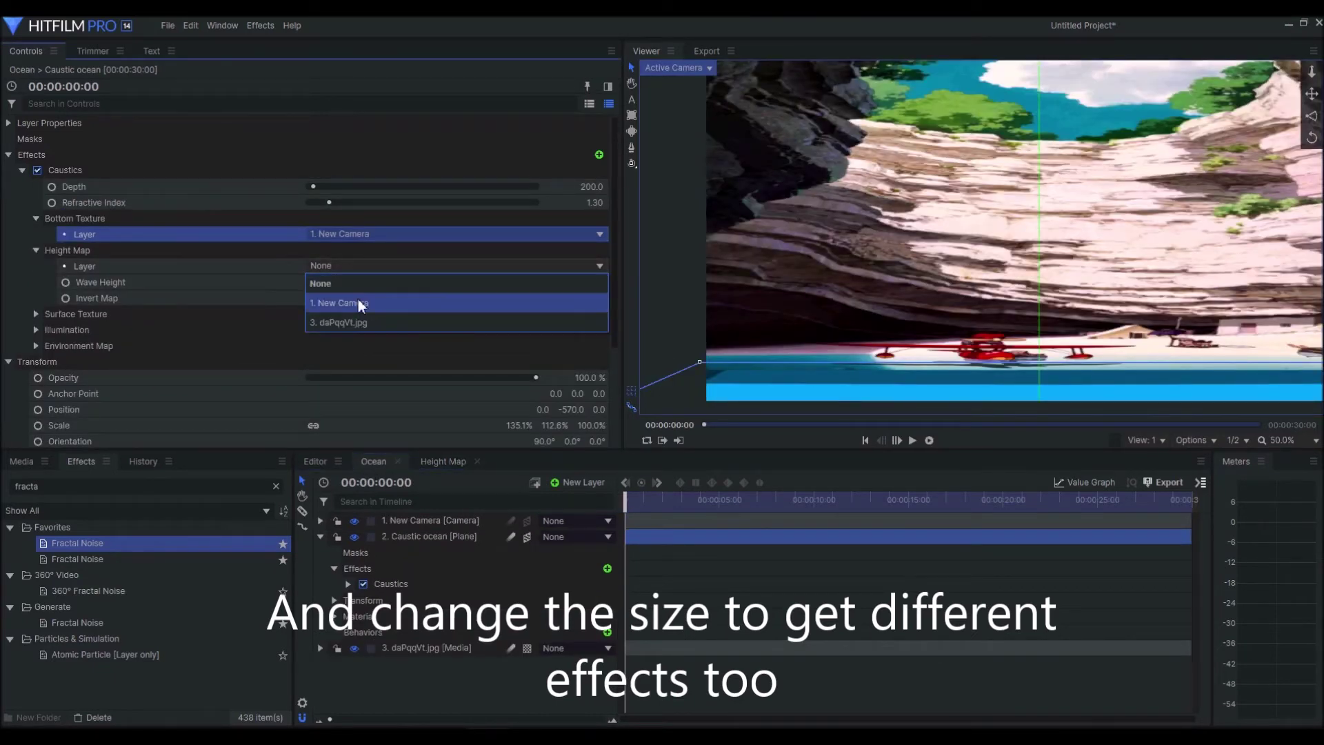
click(25, 462)
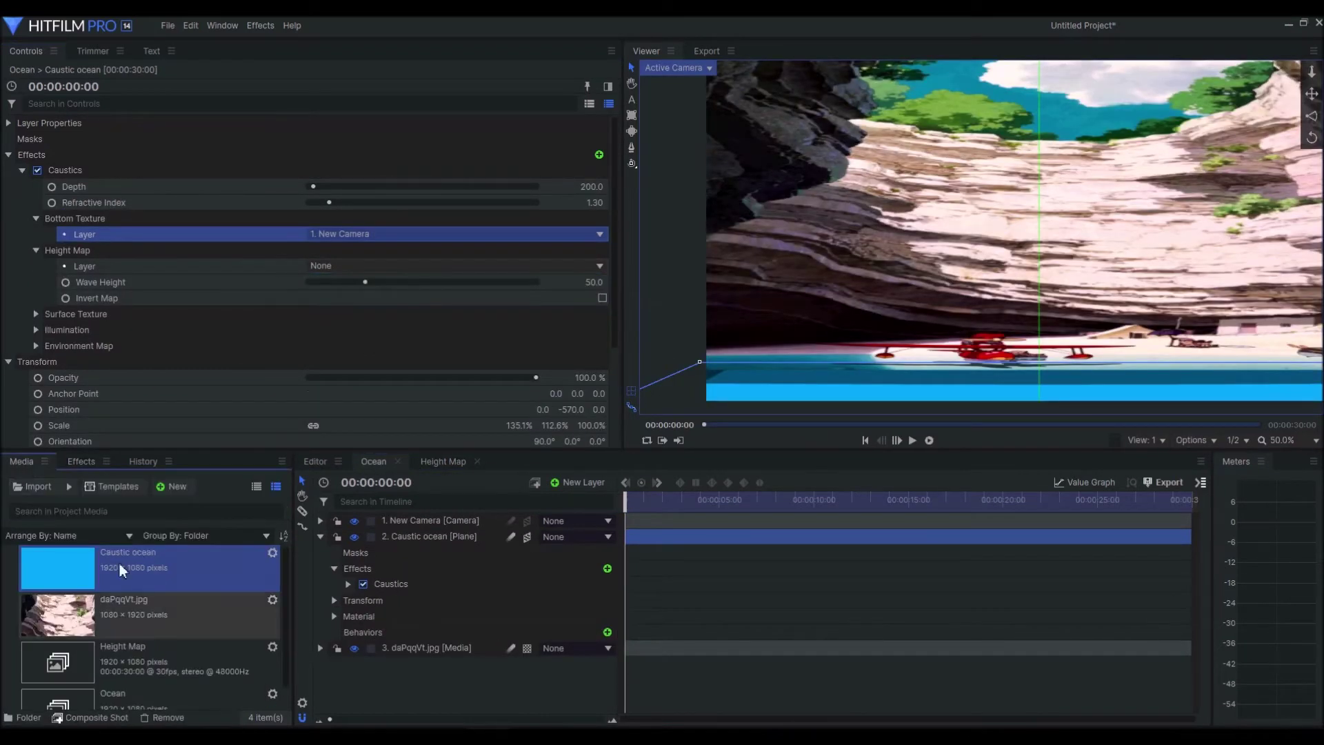
scroll(138, 593, down, 1)
click(151, 615)
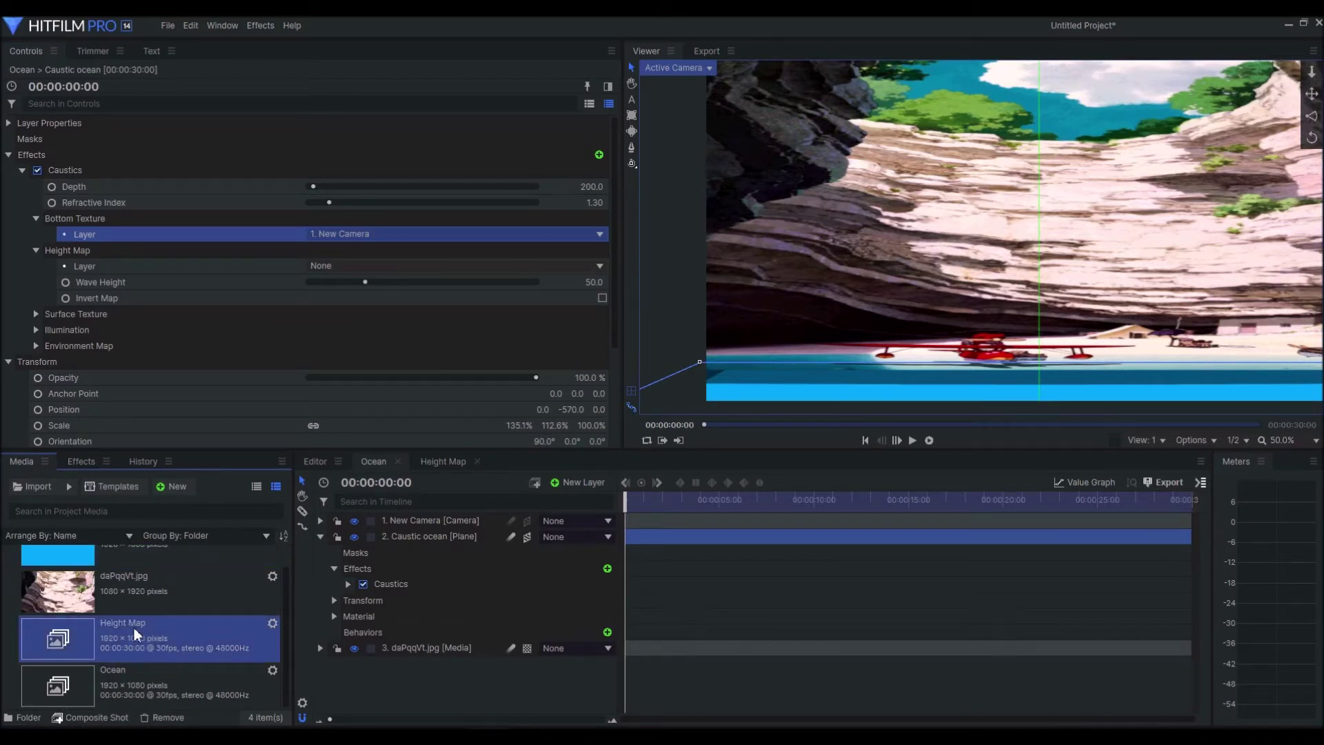
drag(133, 647, 404, 683)
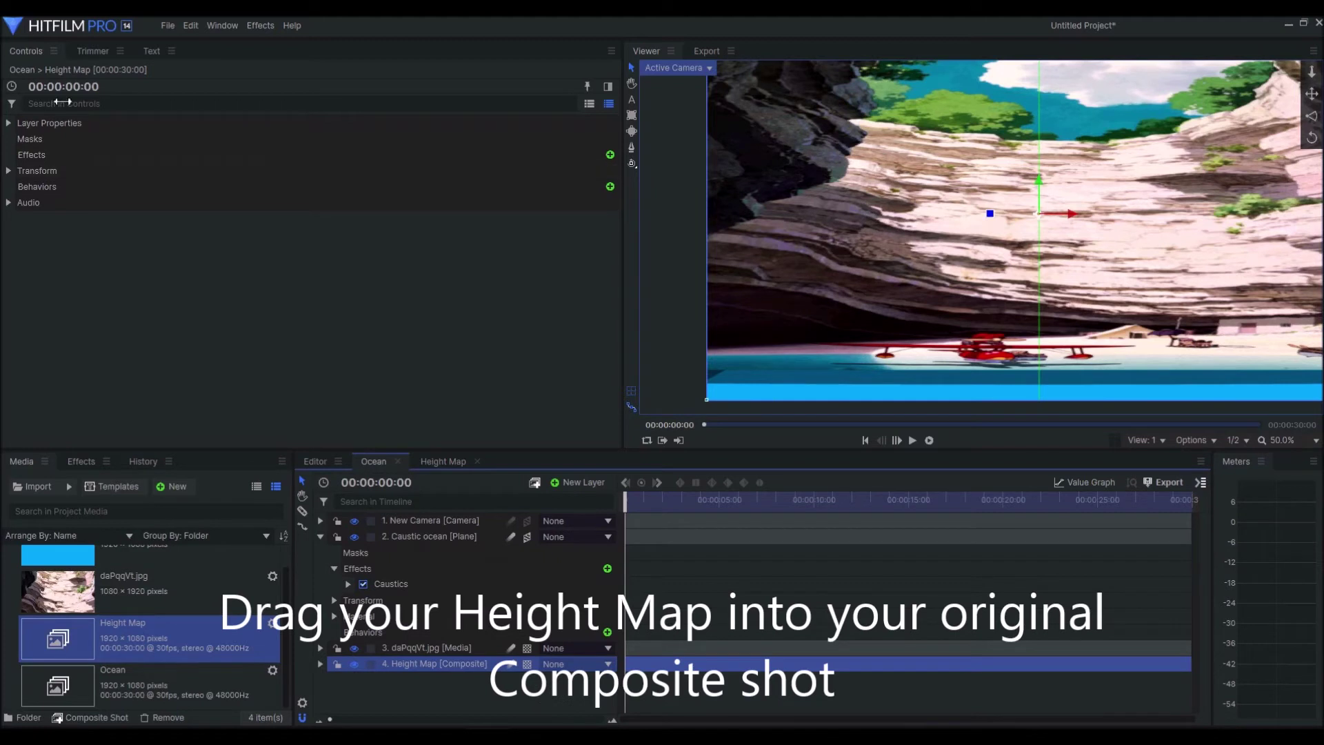
Step: Set the Height Map layer of the Caustic ocean plane's Caustics effect to the Height Map composite
click(429, 536)
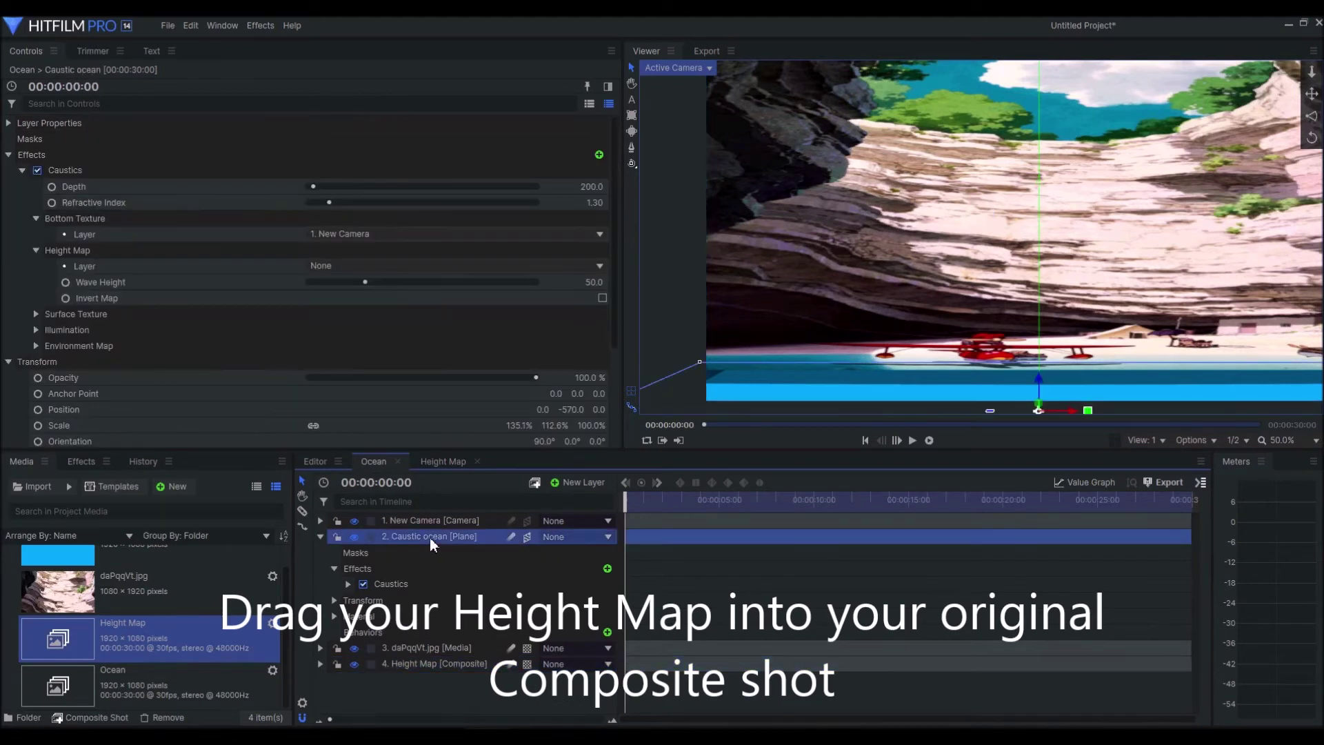
click(349, 269)
click(370, 343)
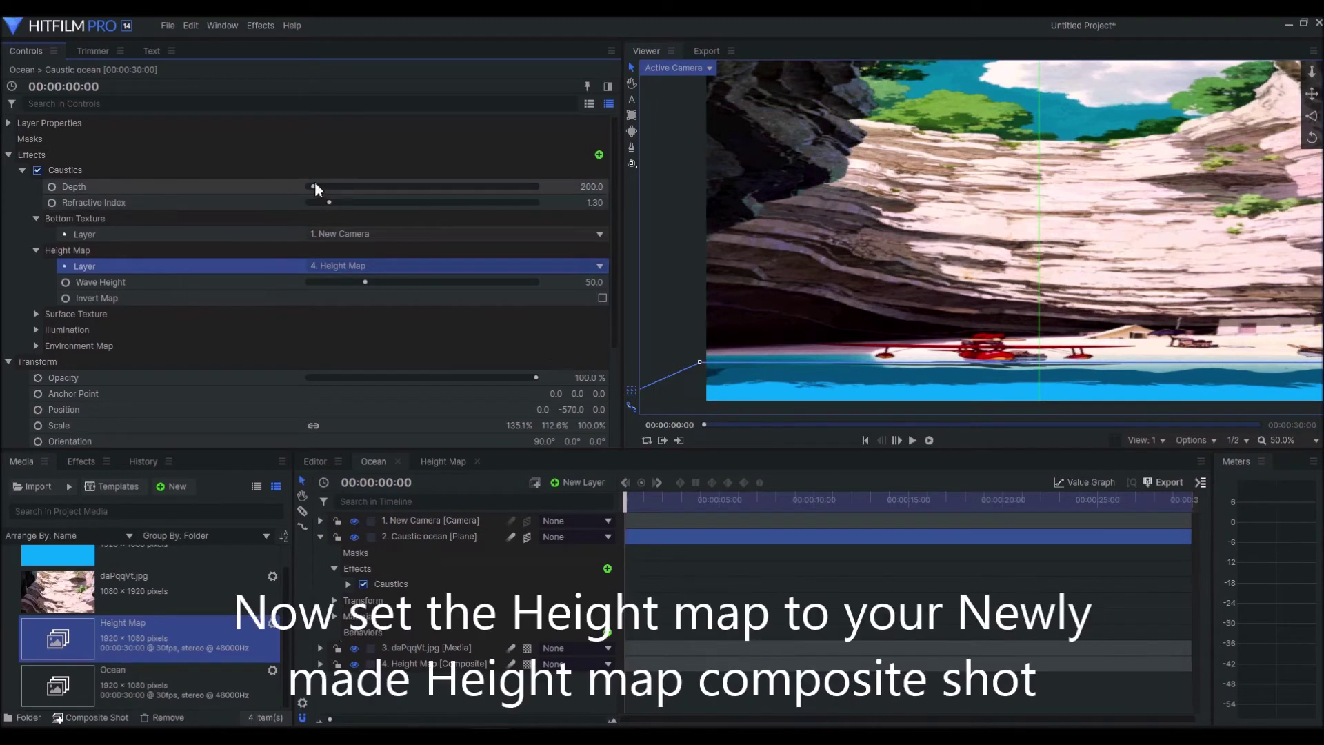
Step: Set the Environment Map layer of the Caustics effect to daPqqVt.jpg
click(35, 345)
click(343, 362)
click(362, 417)
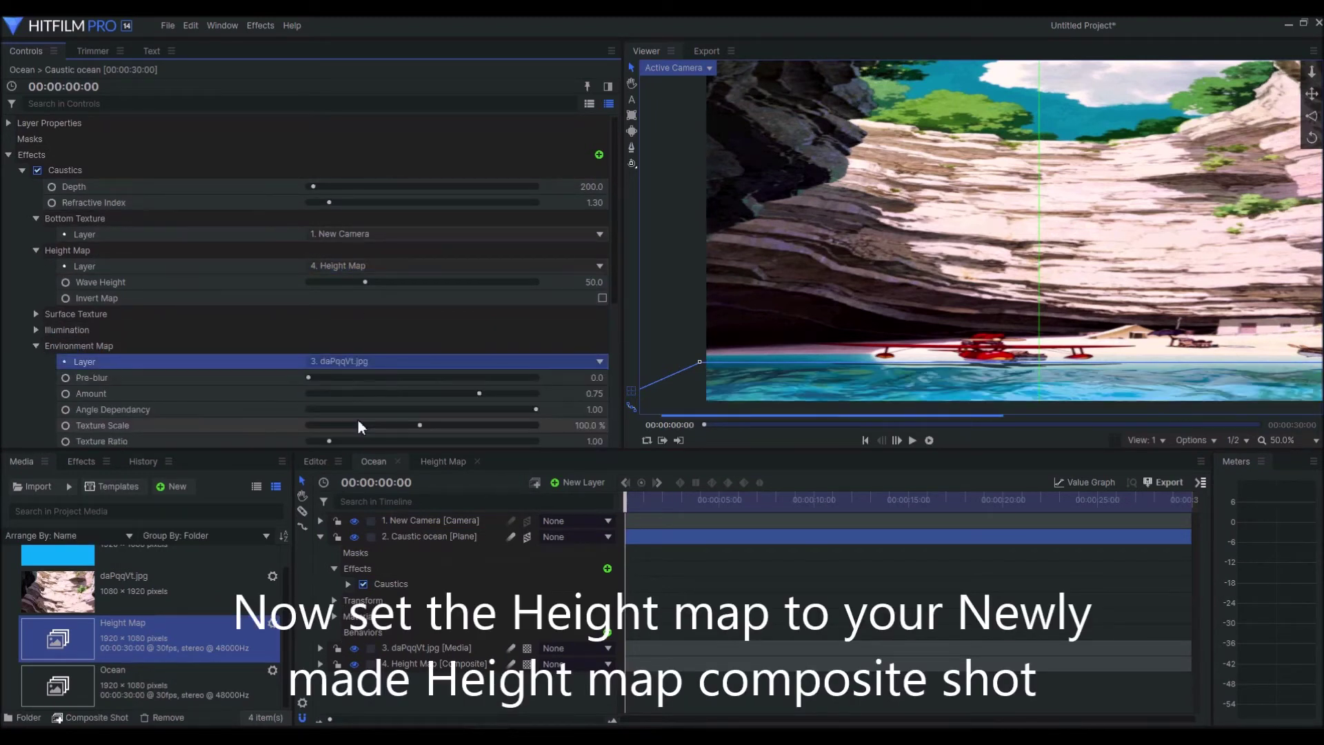
Step: Adjust the Caustics effect to Depth 21, Refractive Index 1.00, Wave Height 28 and environment Texture Scale 82.5%
click(316, 187)
drag(317, 187, 301, 195)
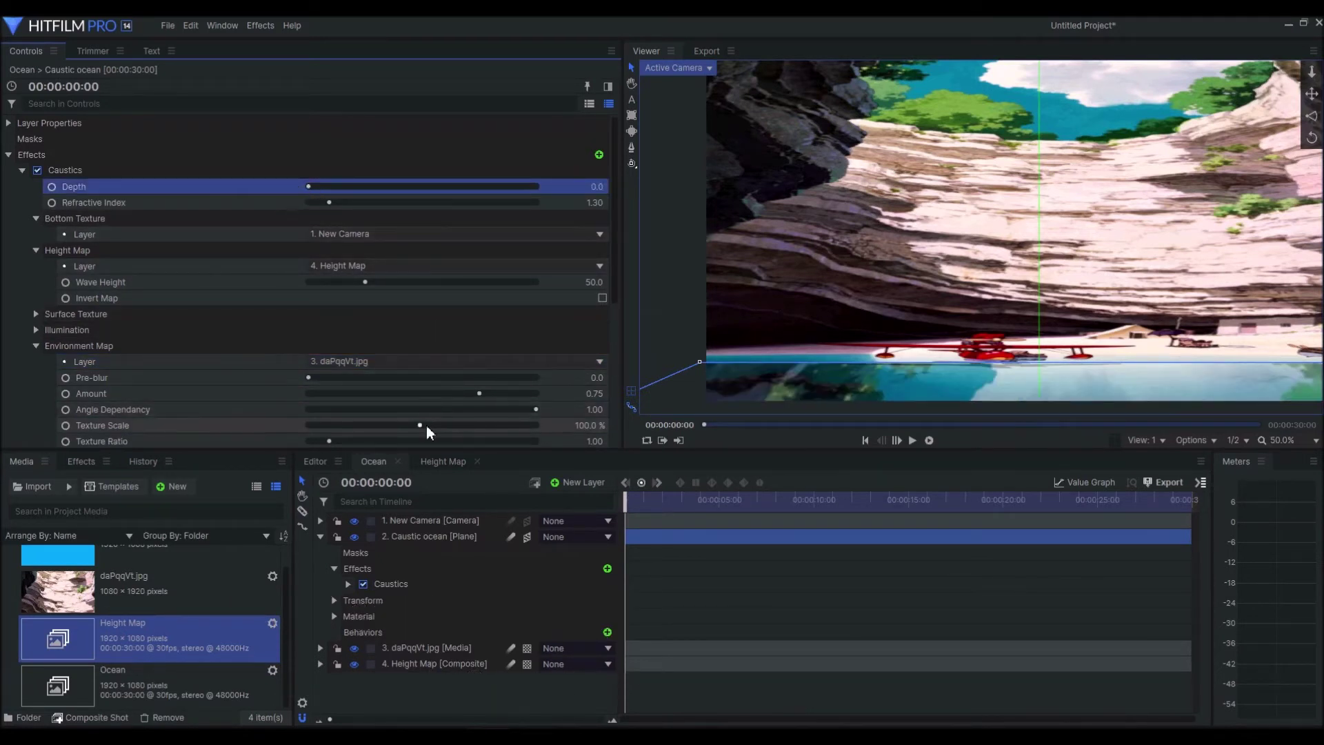
mouse_move(419, 425)
mouse_down()
mouse_move(365, 417)
mouse_move(400, 422)
mouse_up()
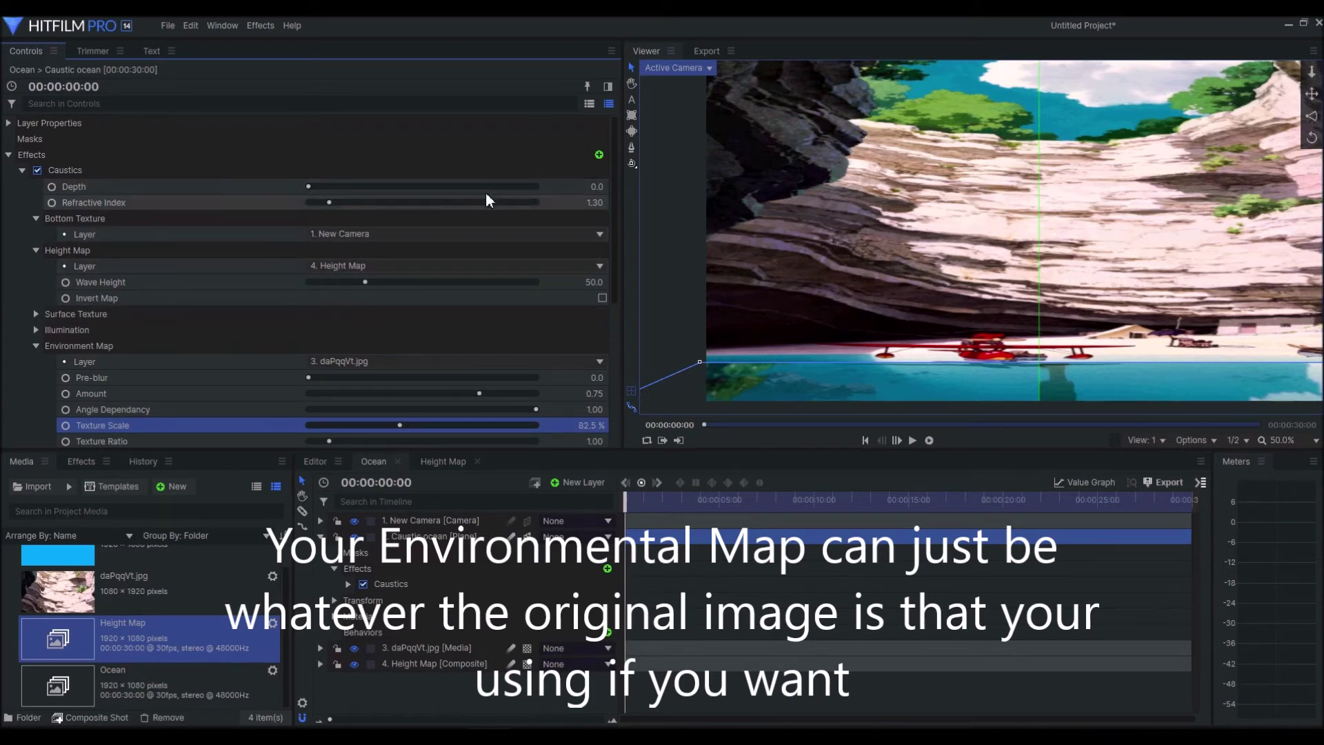
mouse_move(595, 187)
mouse_down()
mouse_move(611, 187)
mouse_move(566, 202)
mouse_move(618, 187)
mouse_move(581, 187)
mouse_move(593, 187)
mouse_up()
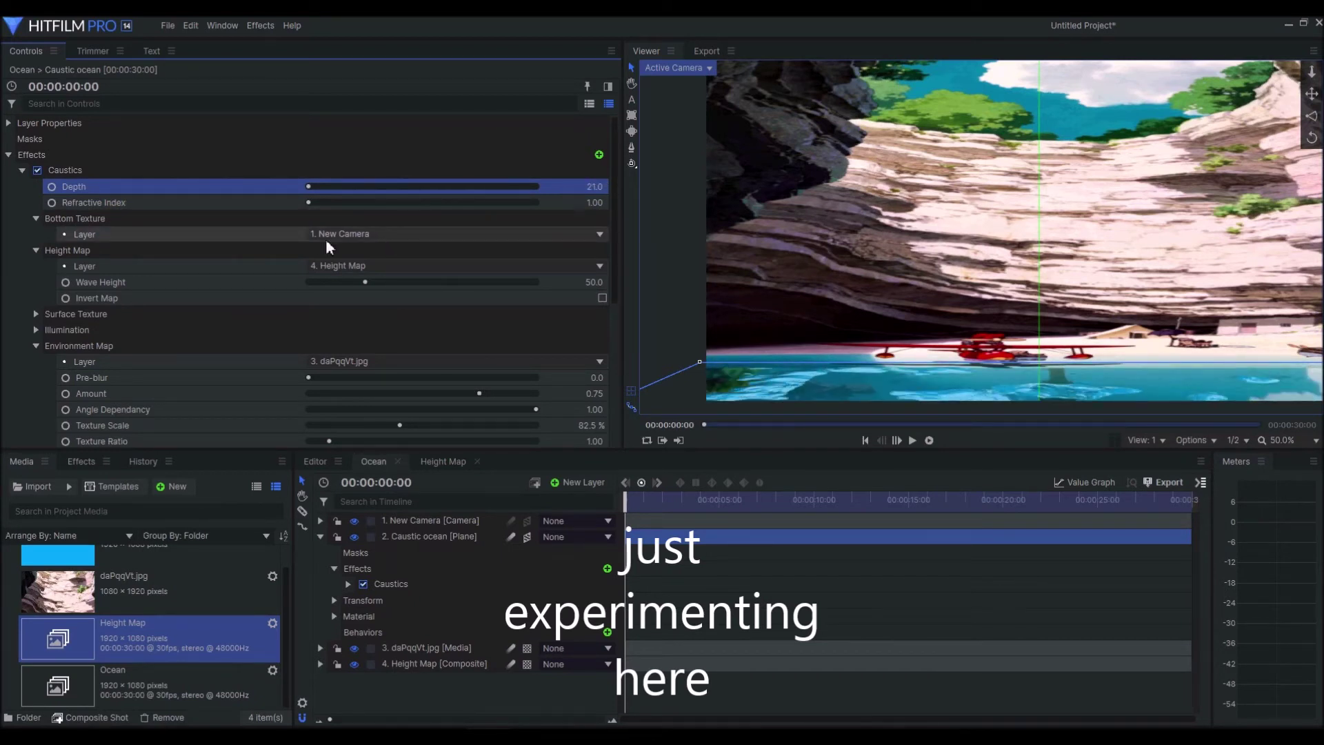
mouse_move(360, 280)
mouse_down()
mouse_move(312, 267)
mouse_move(337, 270)
mouse_up()
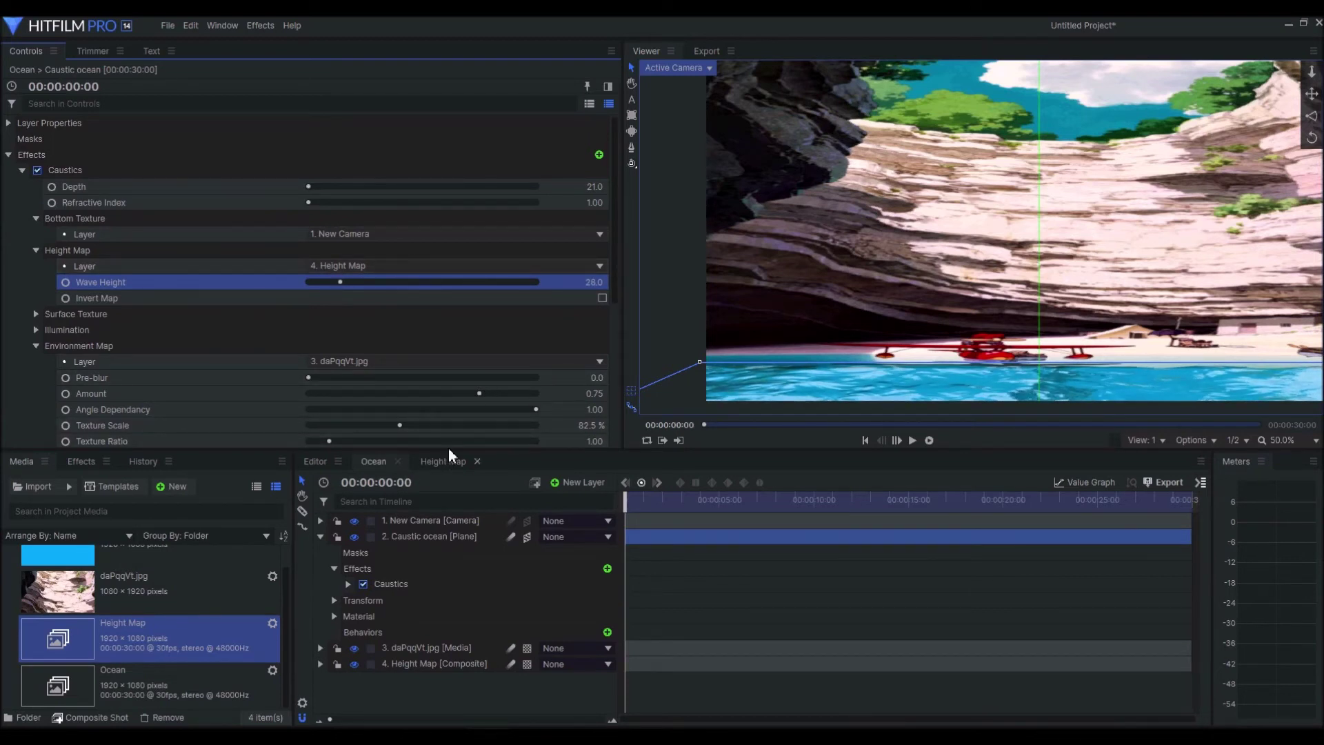
Step: Set the Fractal Noise transform Scale in the Height Map composite shot to 97 px
click(433, 460)
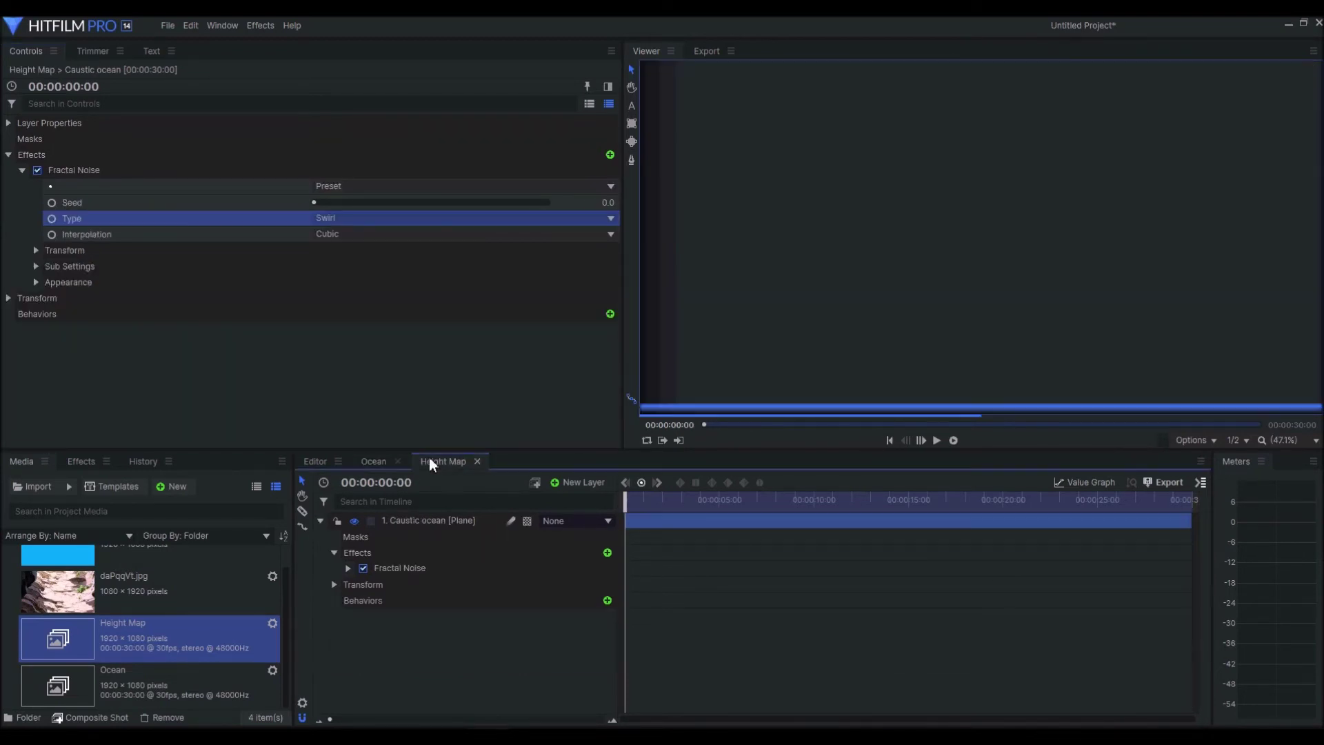
click(35, 252)
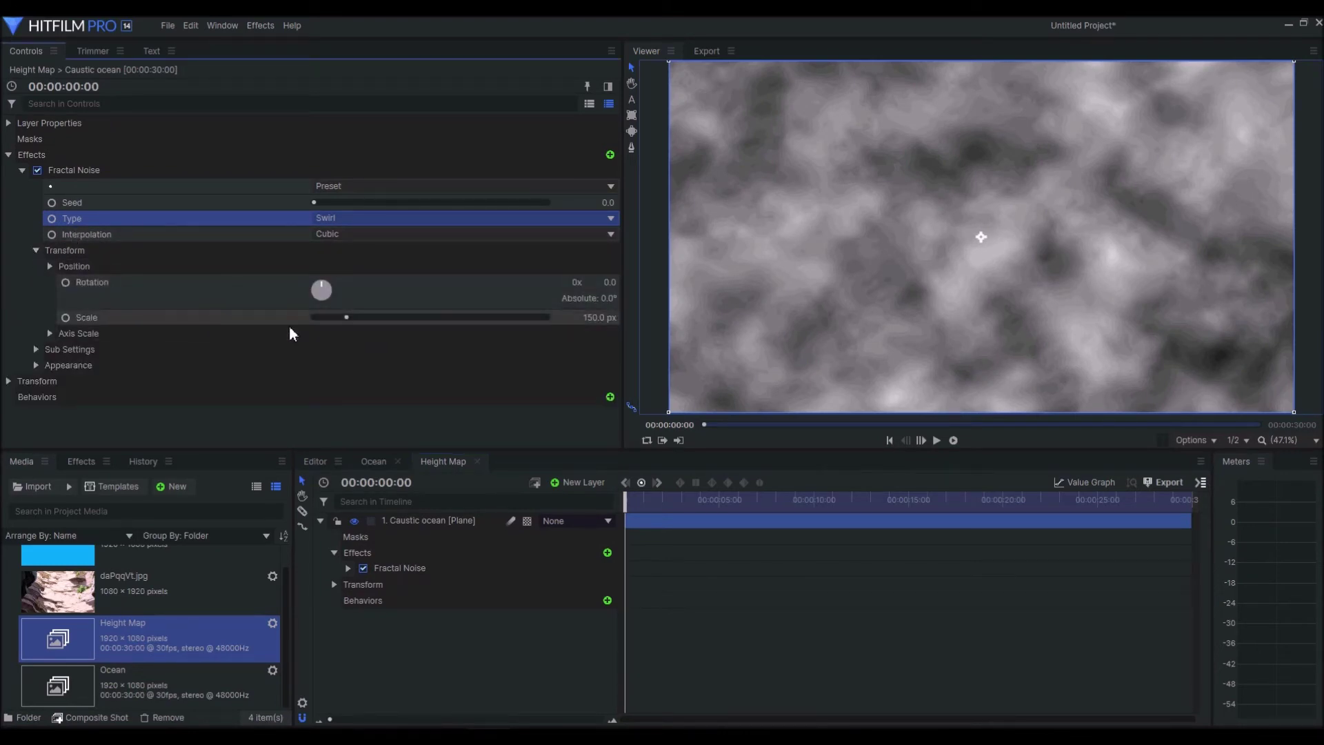
drag(346, 317, 334, 317)
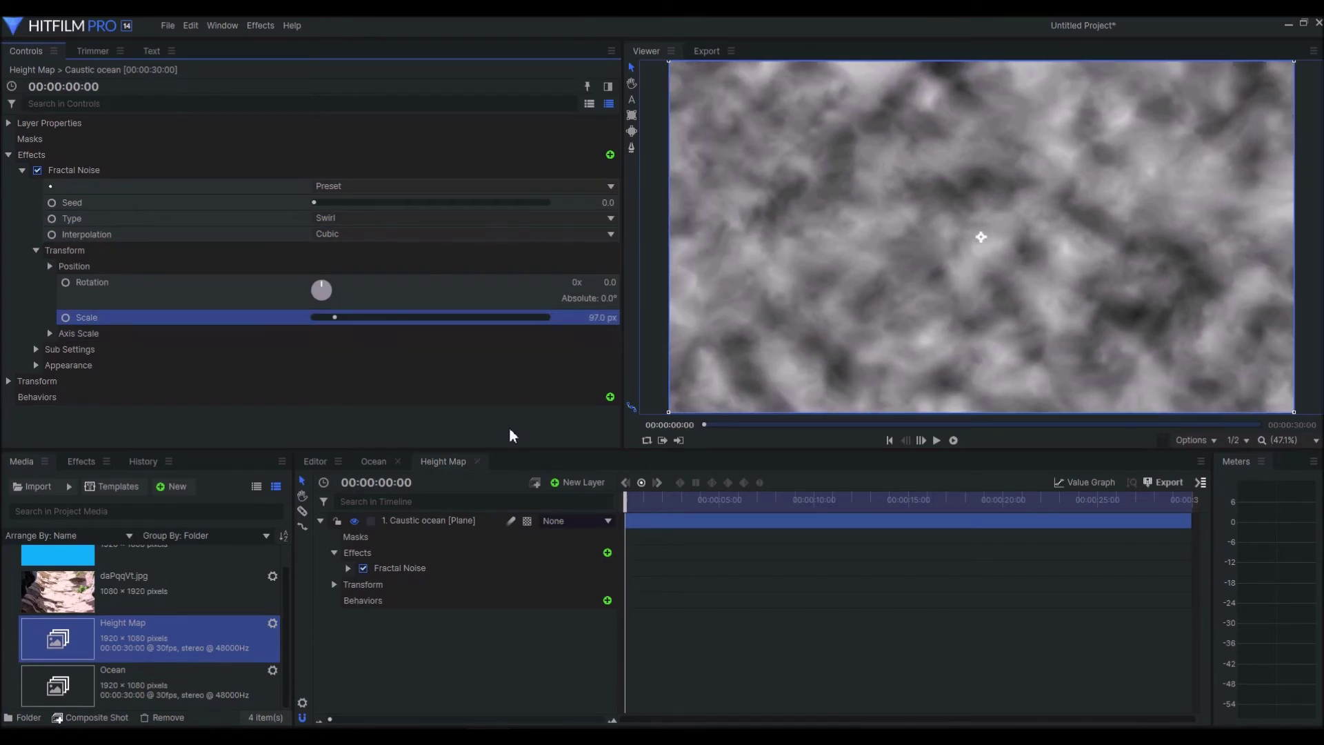
Step: In the Ocean shot, set the Caustics Environment Map Pre-blur to 340 and its Amount to 0.78
click(372, 463)
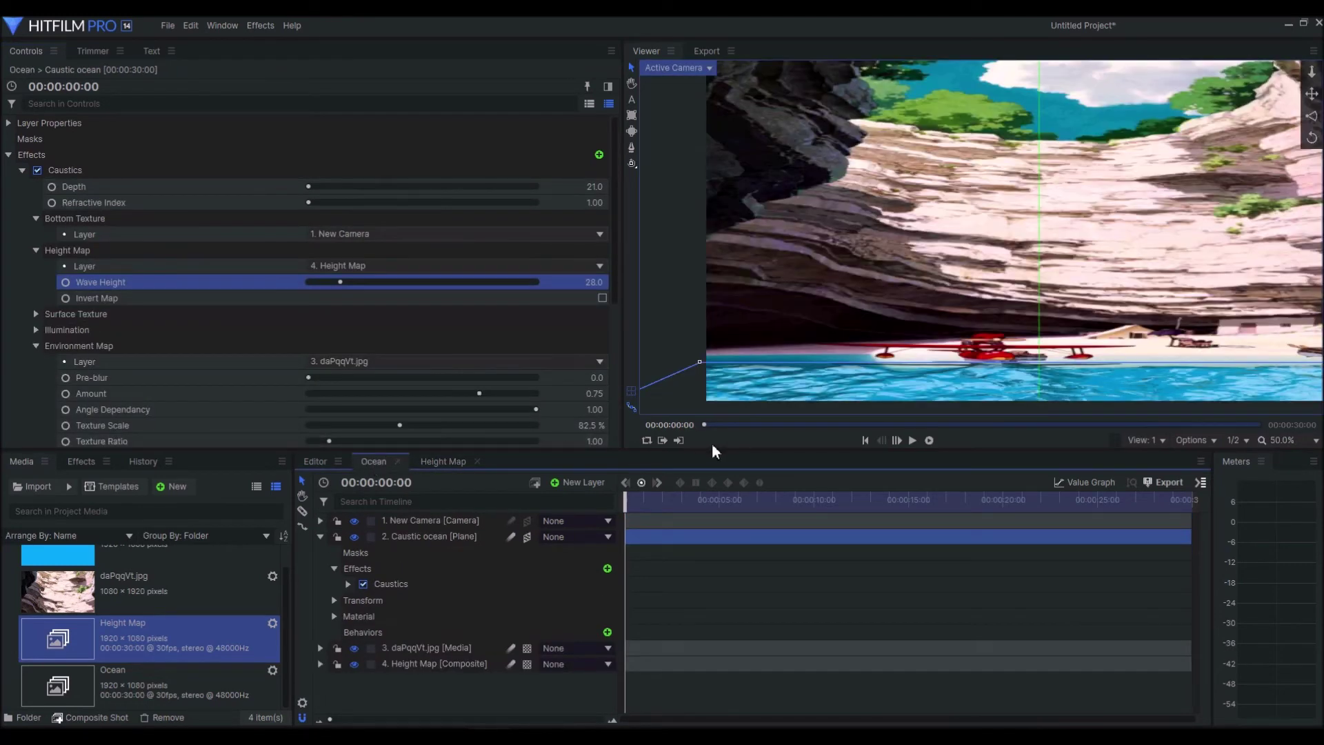
scroll(952, 352, up, 1)
click(630, 83)
drag(928, 289, 901, 205)
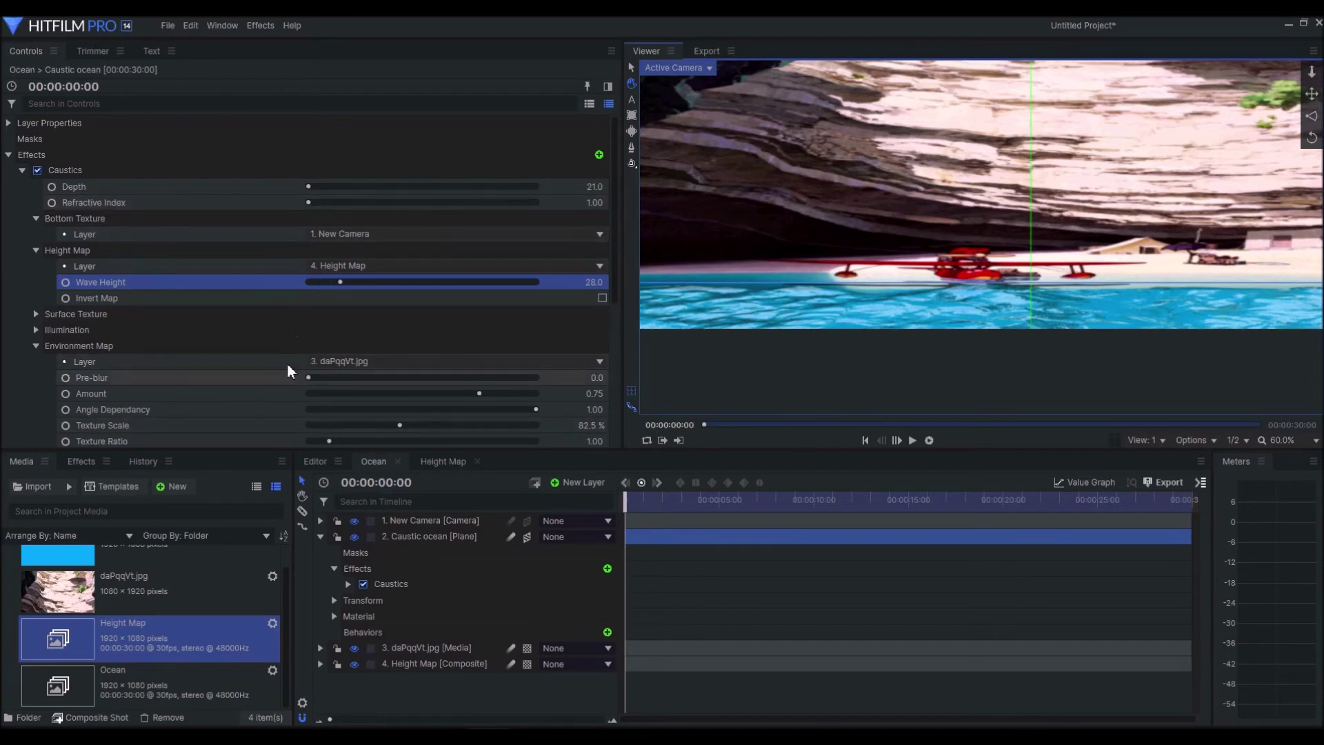
drag(314, 377, 338, 382)
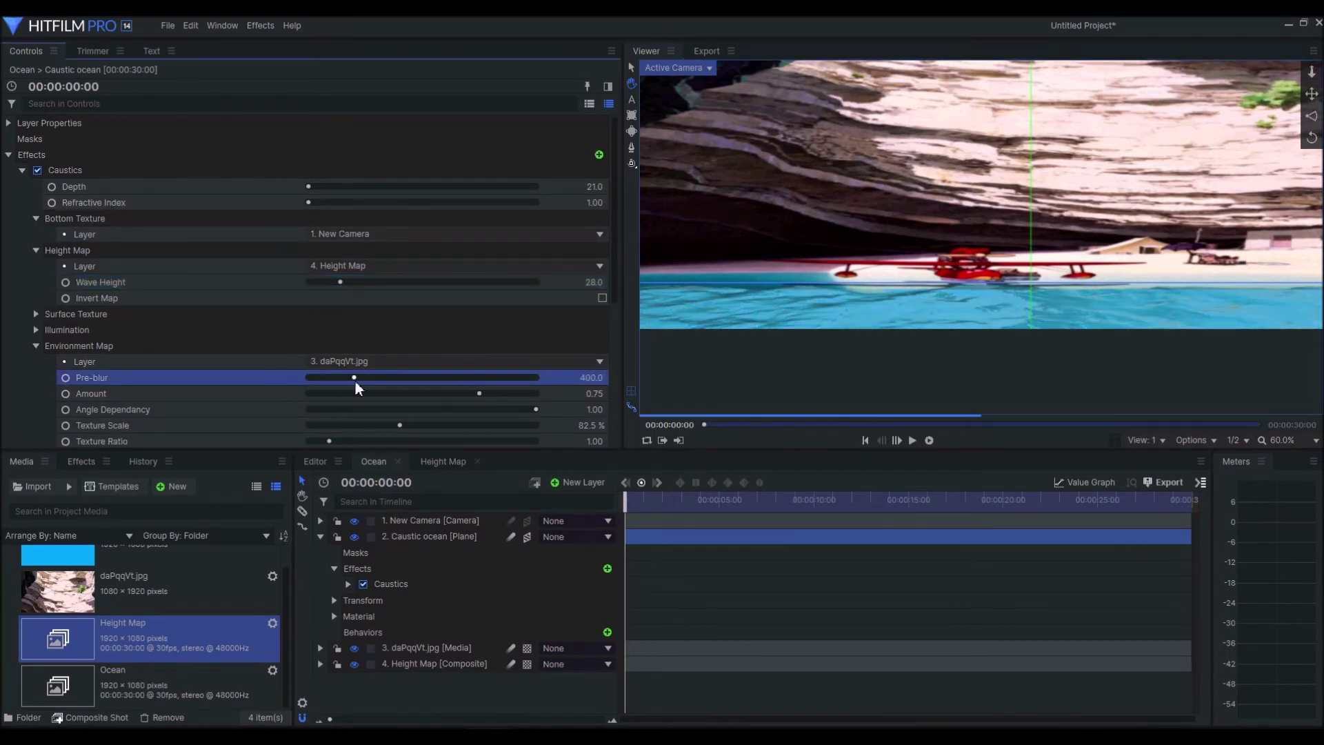
drag(479, 394, 503, 413)
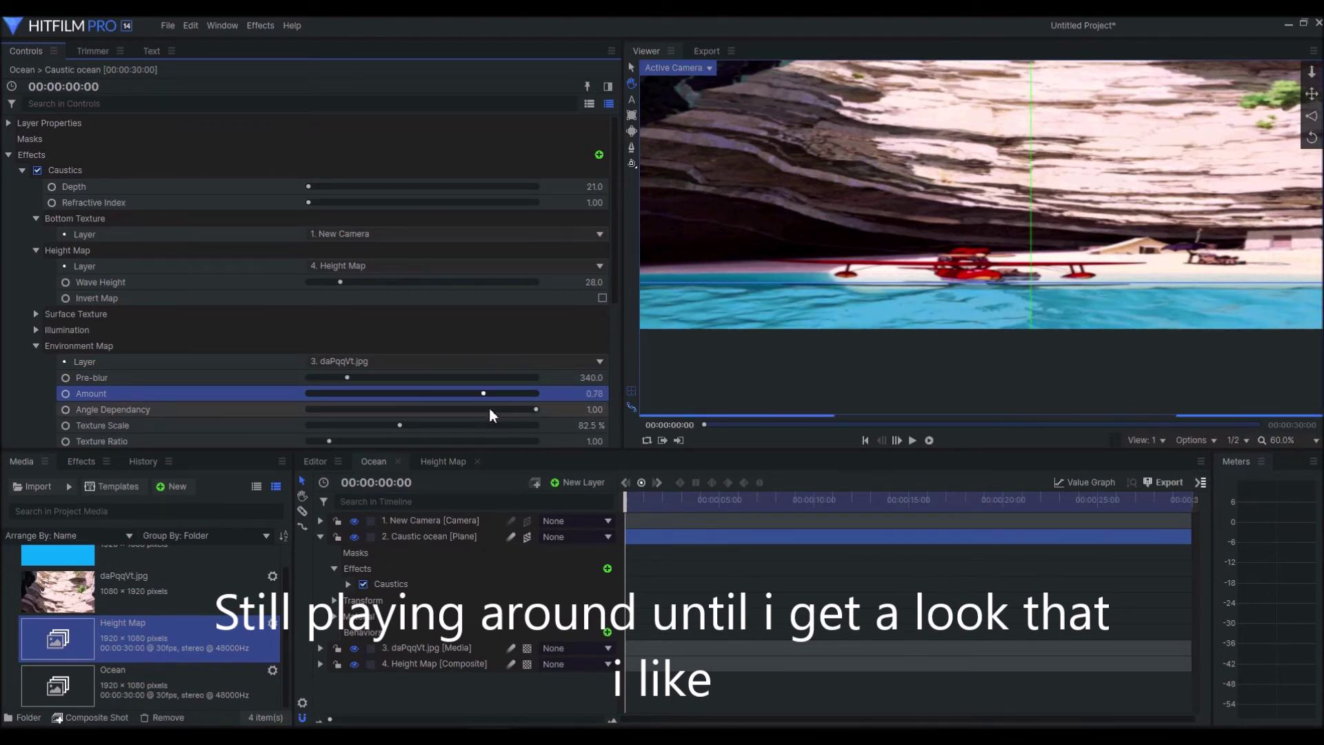
Step: Set the Environment Map's Angle Dependancy to 0.83, Texture Scale to 130.3% and Texture Ratio to 2.27
drag(520, 415, 511, 416)
drag(412, 421, 501, 431)
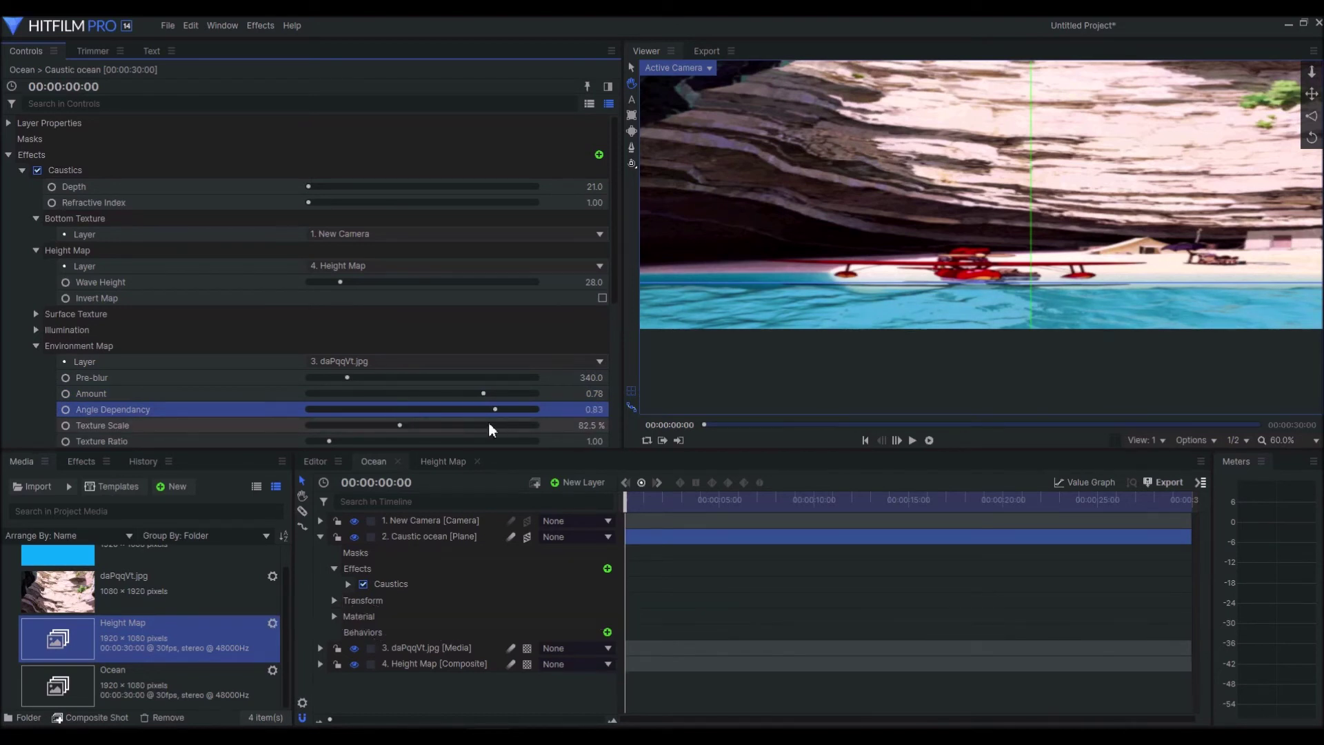
drag(409, 433, 454, 429)
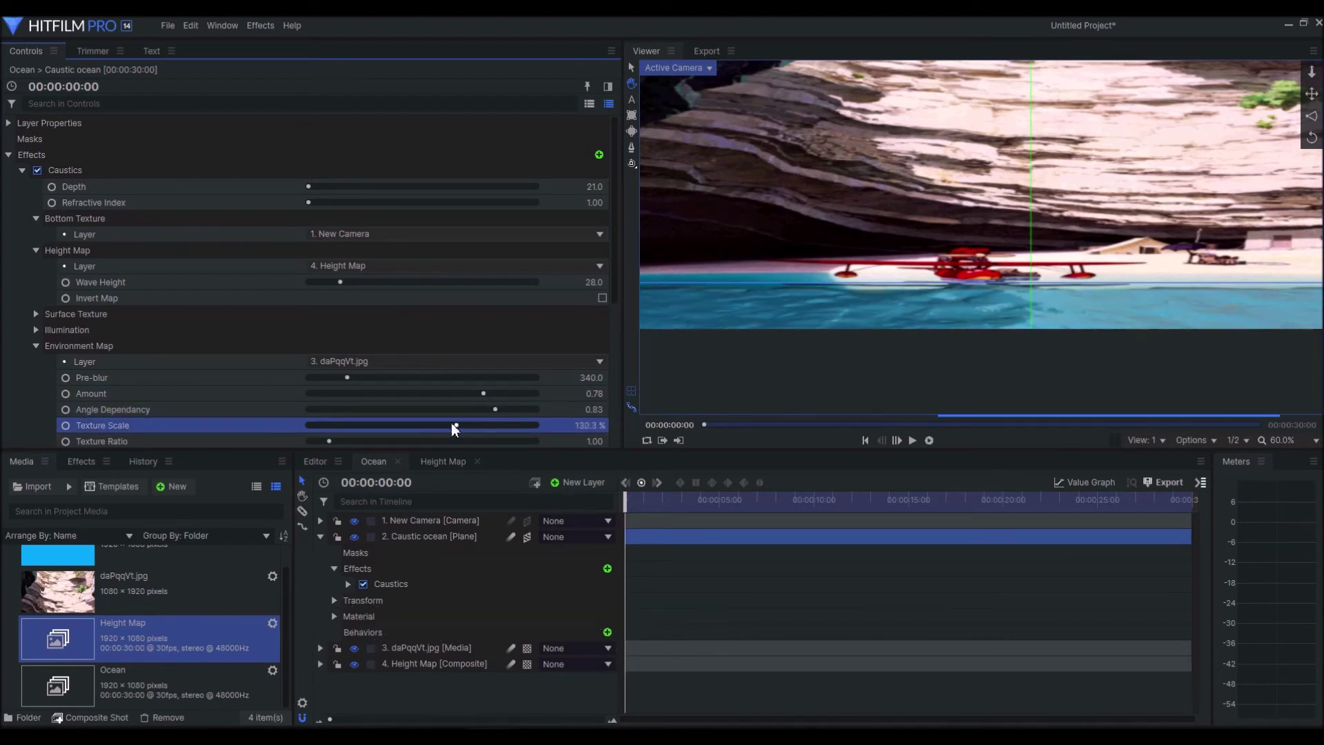
drag(329, 440, 356, 442)
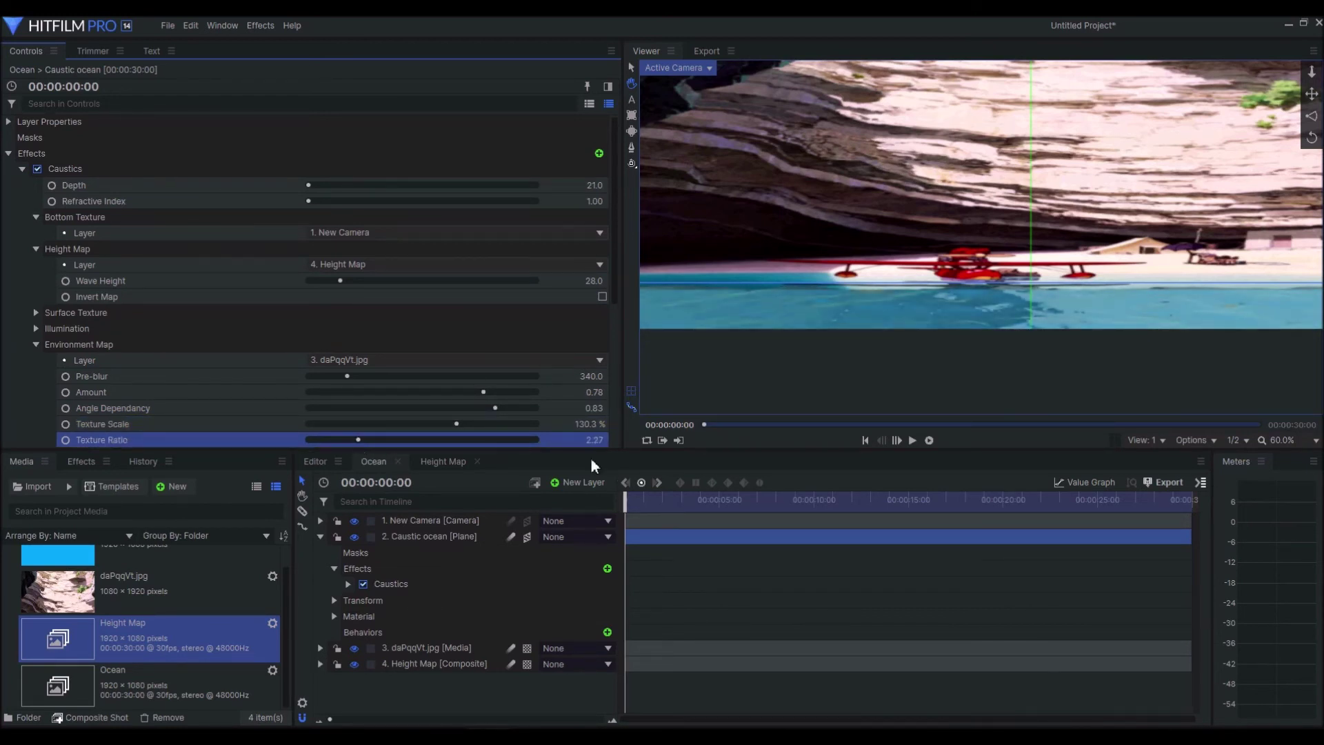
scroll(884, 350, down, 1)
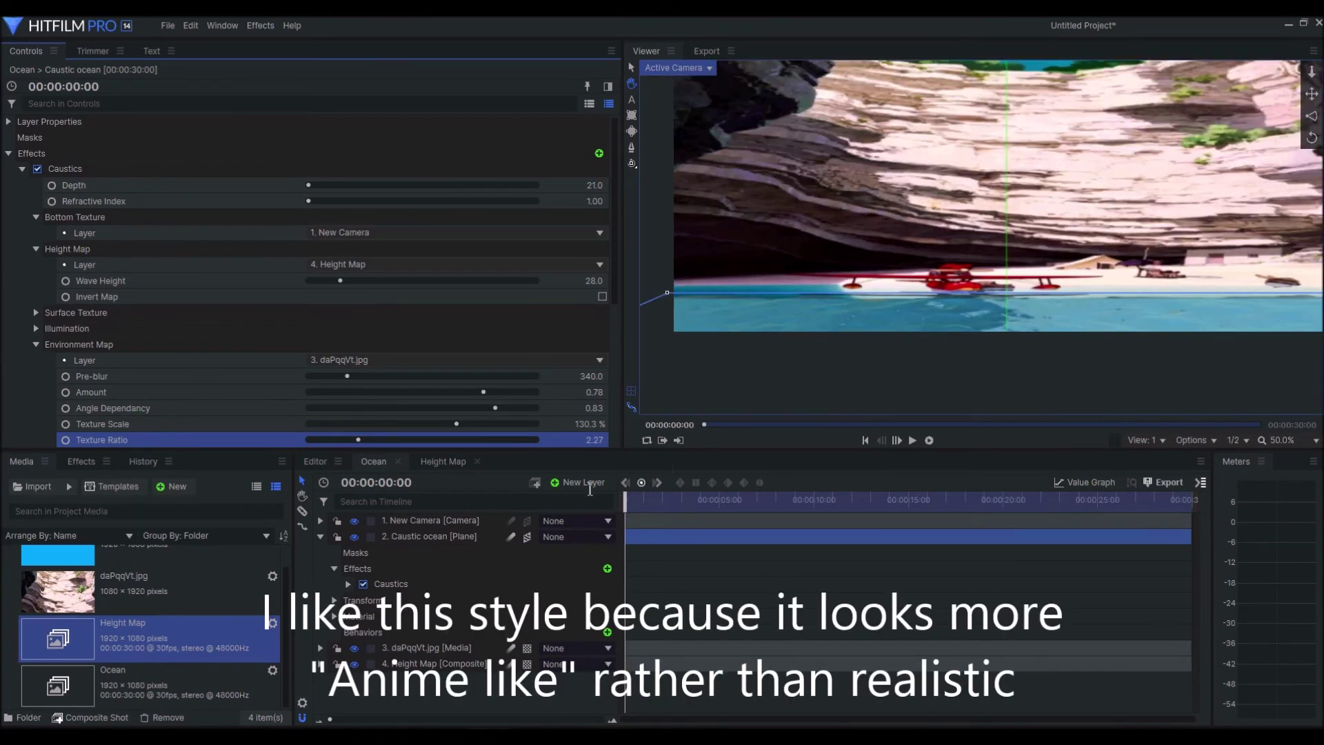
Step: In the Height Map shot, enable keyframing for the Fractal Noise Seed and Rotation at 00:00:00:00
click(446, 460)
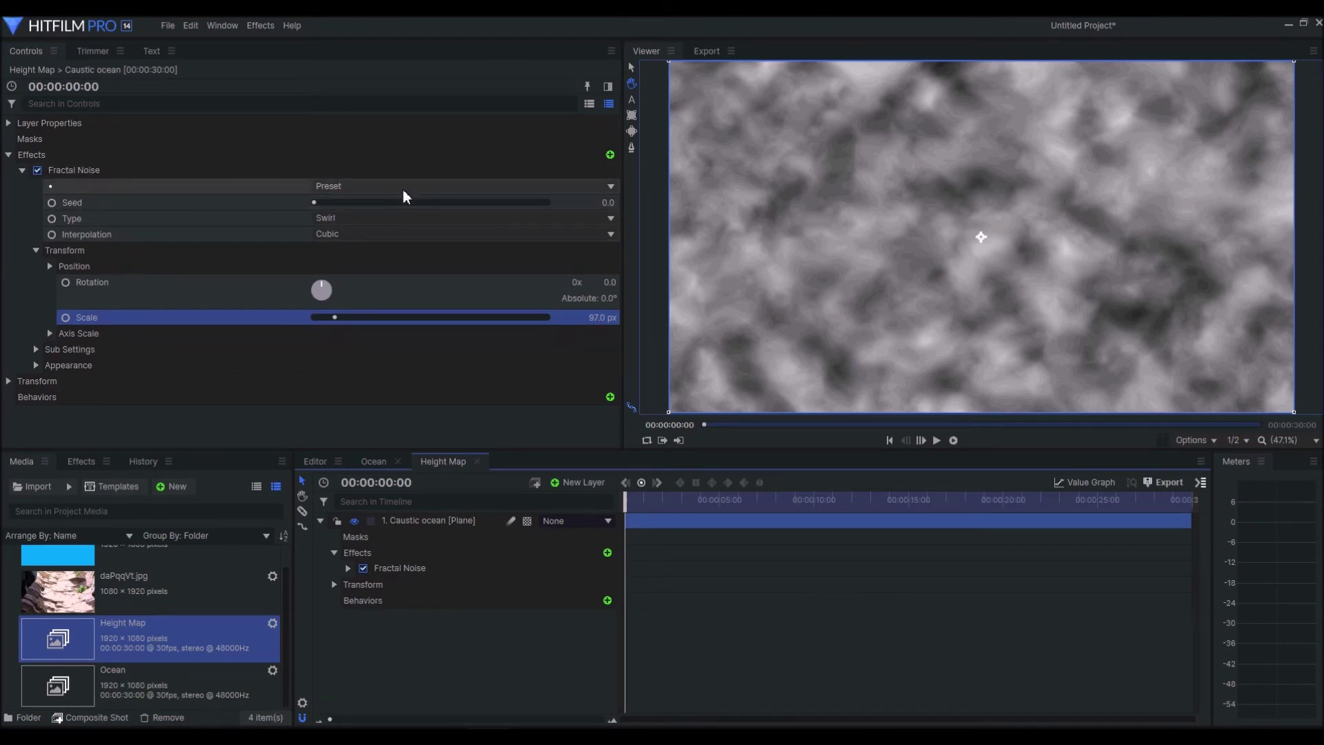
click(51, 202)
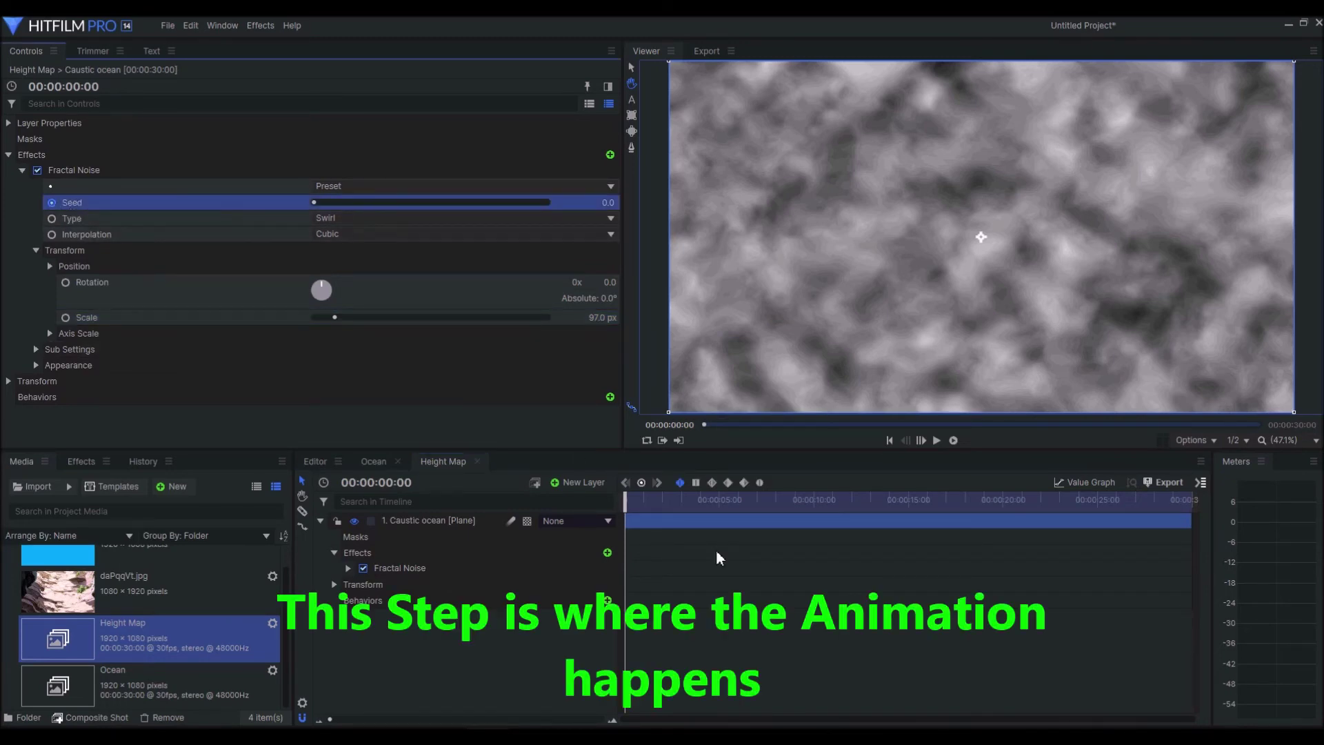
click(65, 282)
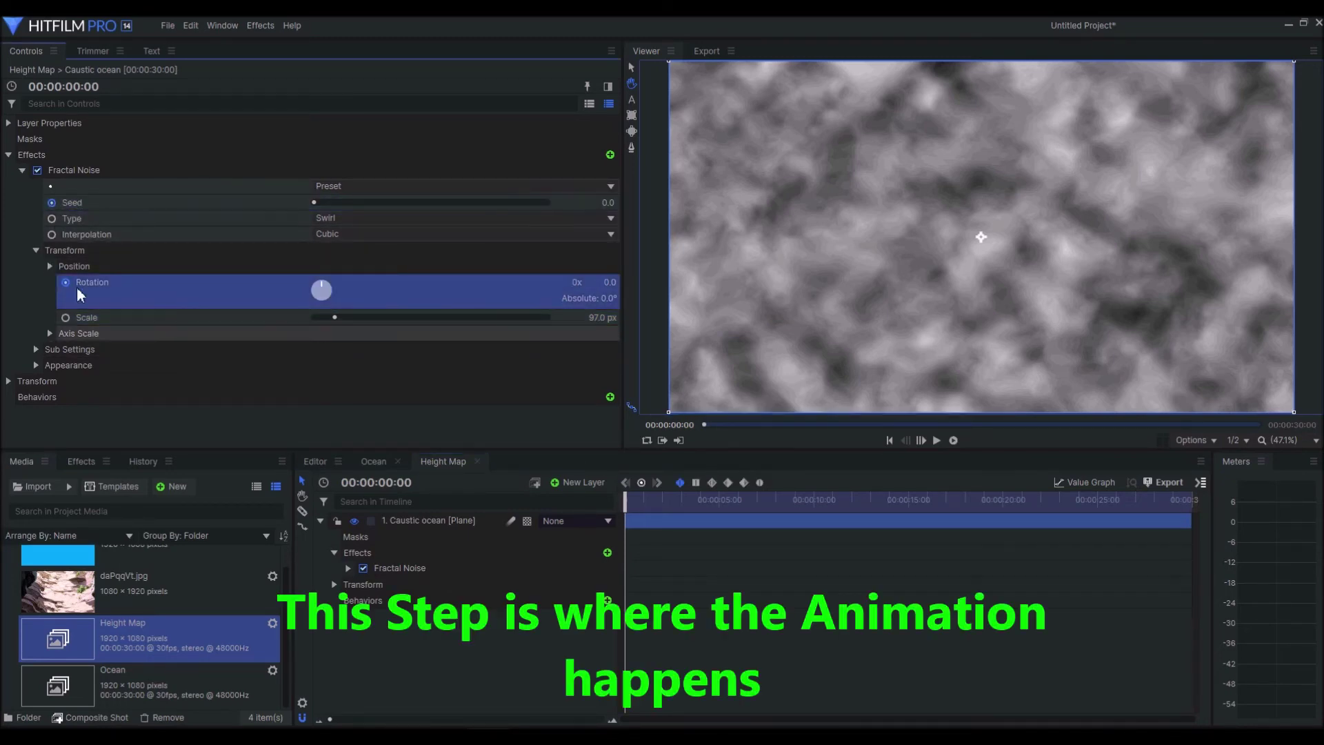
Step: At 00:00:29:29 in the Height Map shot, keyframe the Fractal Noise Seed at 22 and Rotation at 222°
drag(625, 502, 1199, 528)
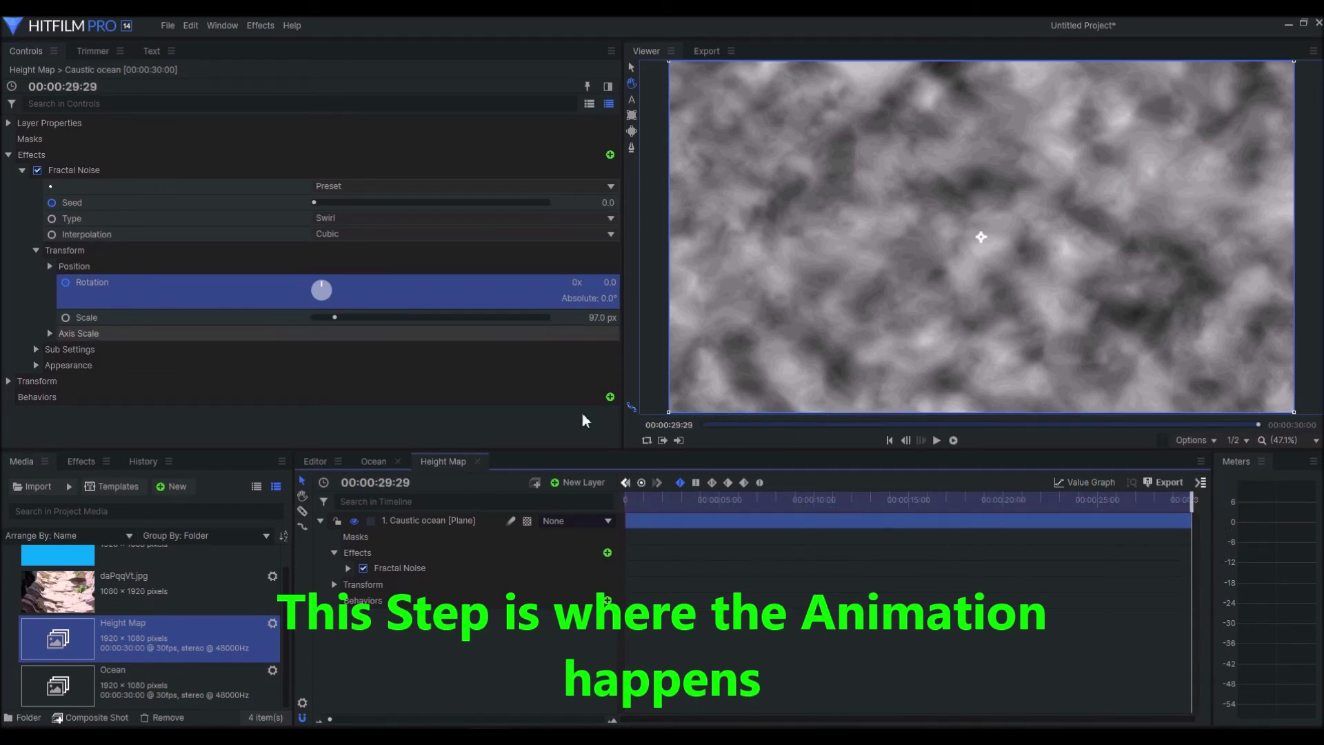
drag(610, 204, 624, 203)
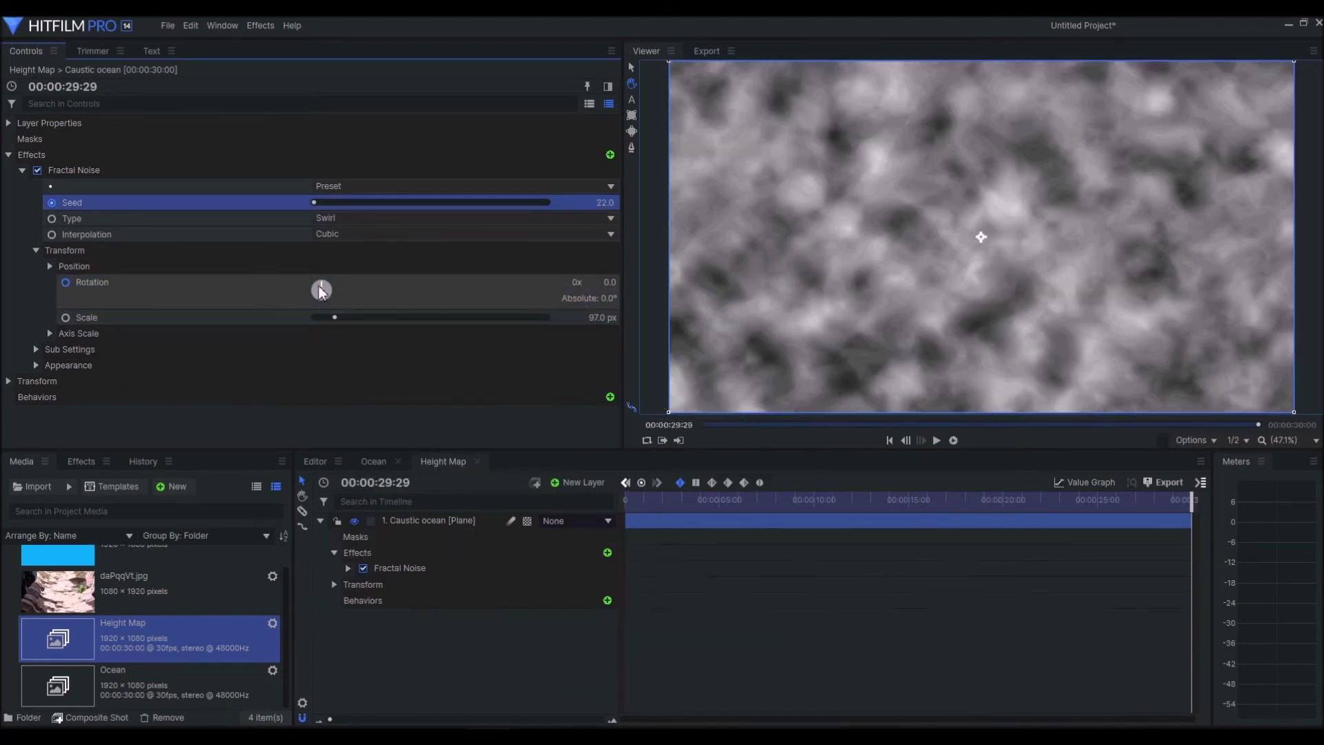
drag(323, 289, 325, 296)
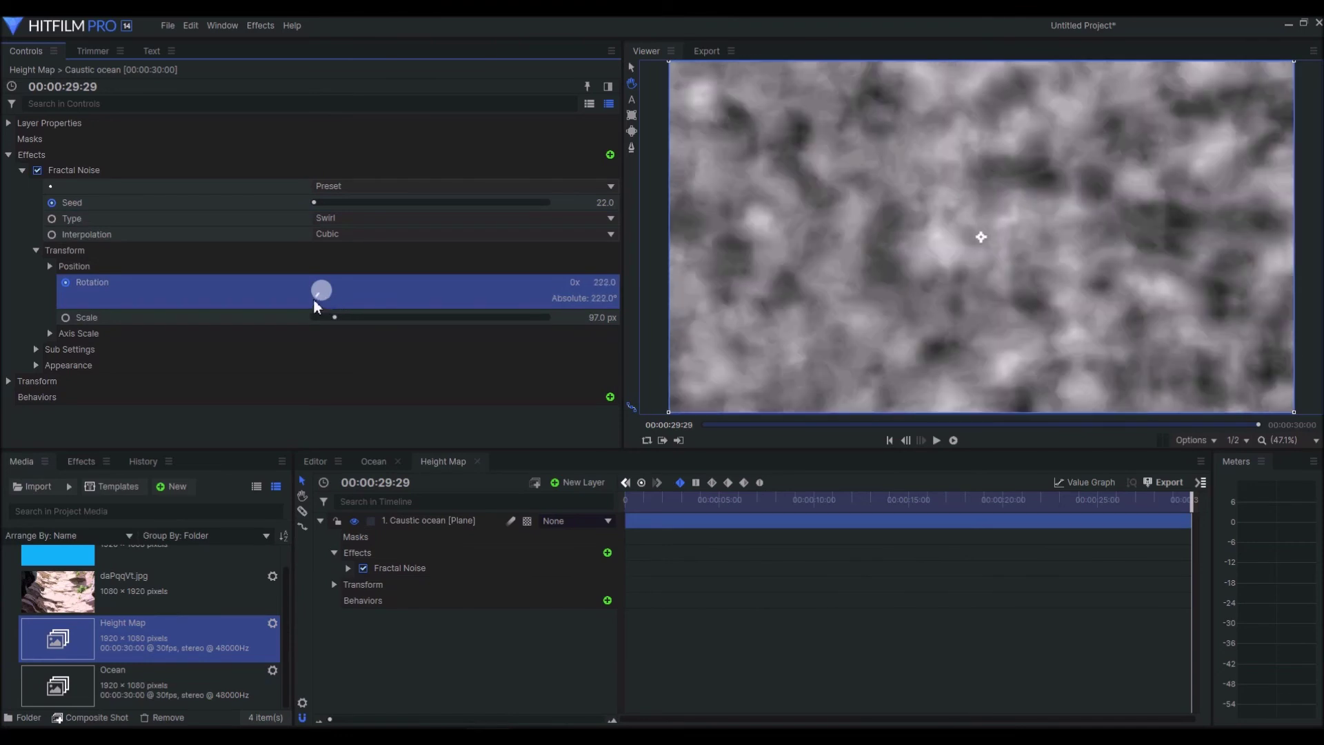
Step: Play back the Ocean composite shot to check the animated water surface
click(373, 461)
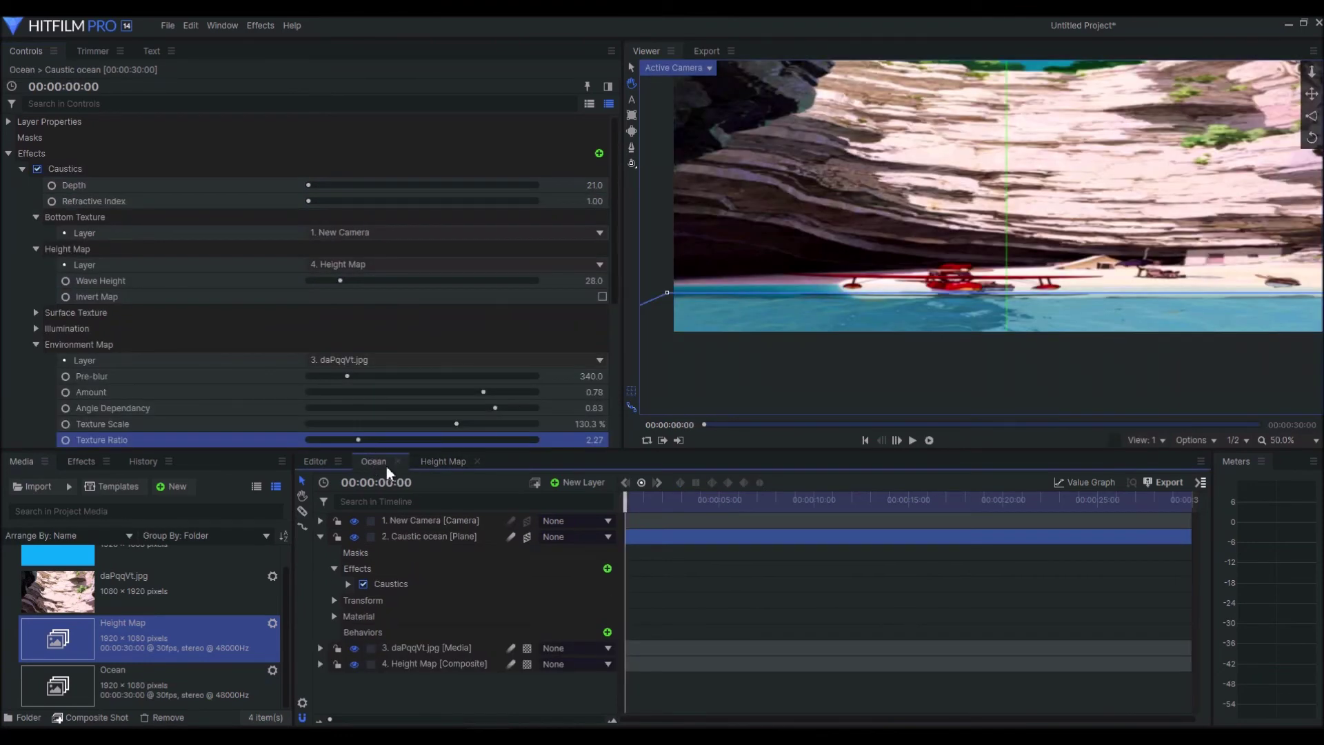
drag(914, 324, 919, 330)
click(909, 440)
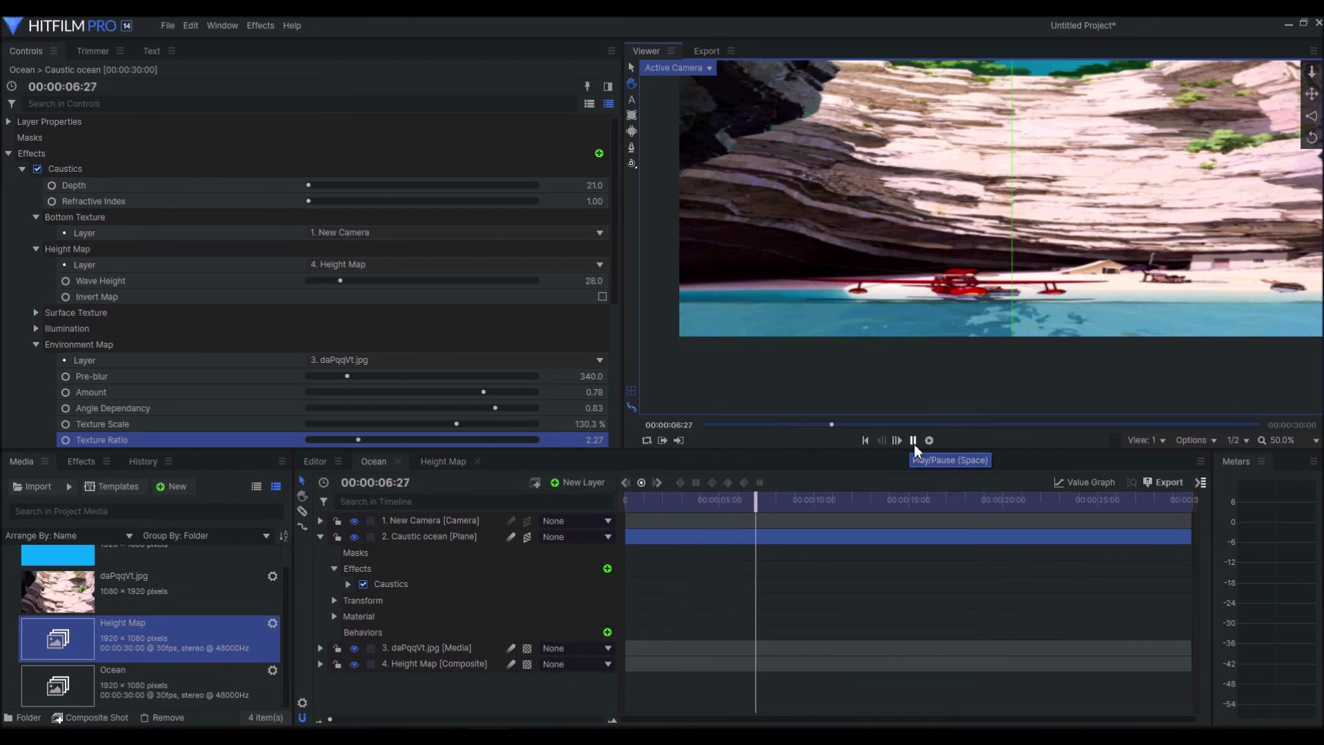
click(913, 442)
drag(943, 361, 909, 357)
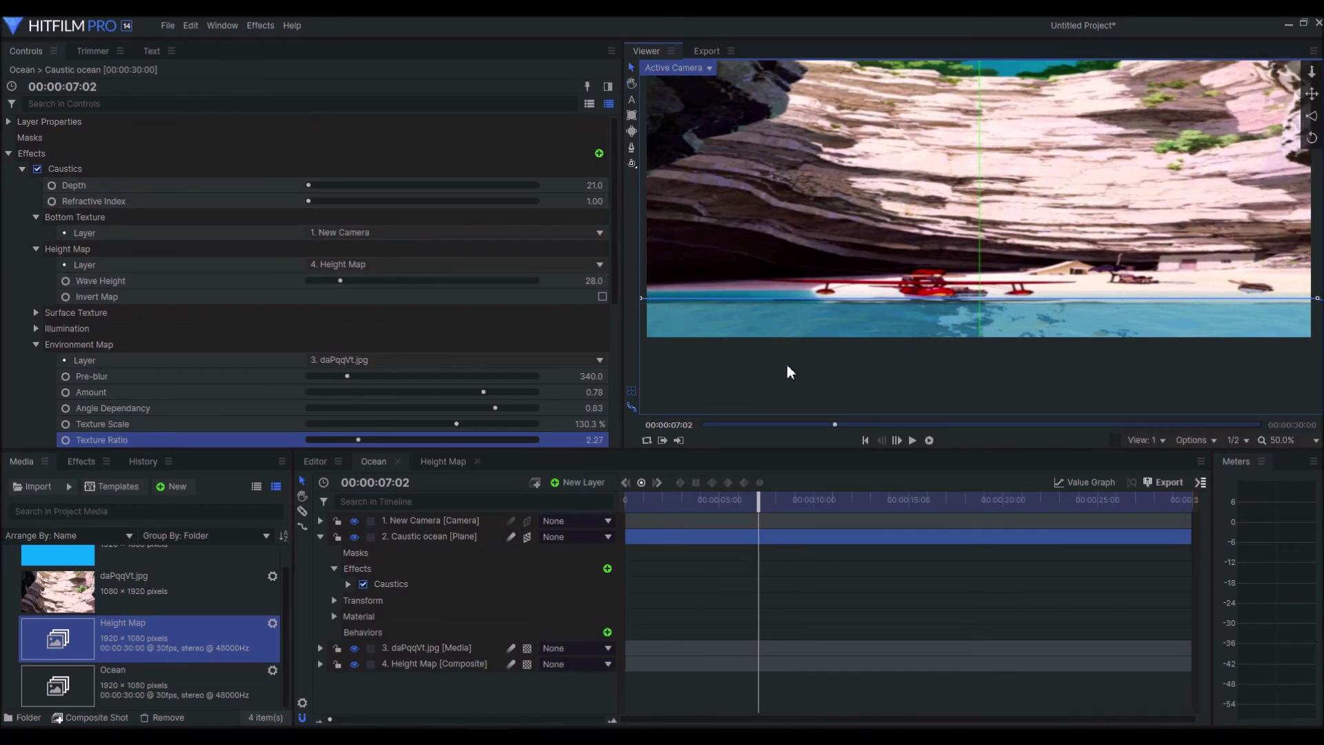
Step: Raise the water plane's far edge slightly in the Ocean shot and play back the result
drag(640, 300, 640, 295)
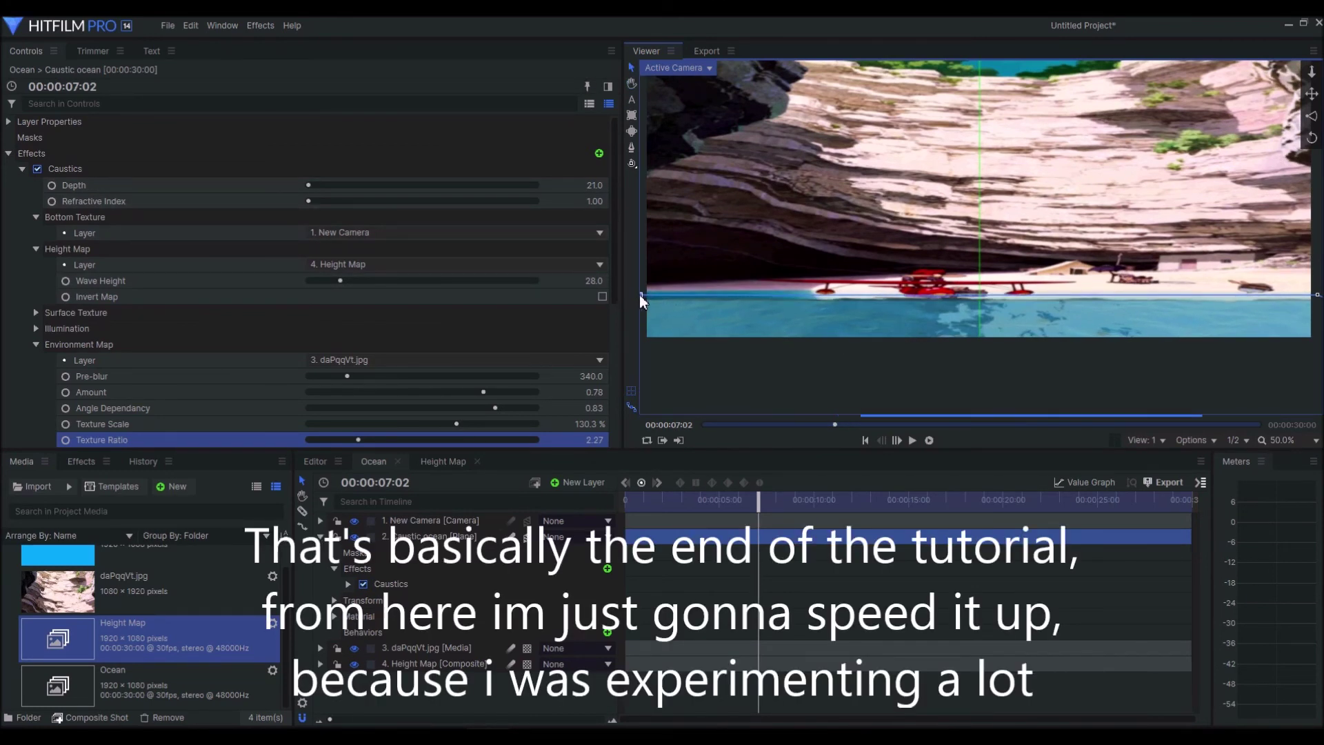
drag(859, 370, 886, 368)
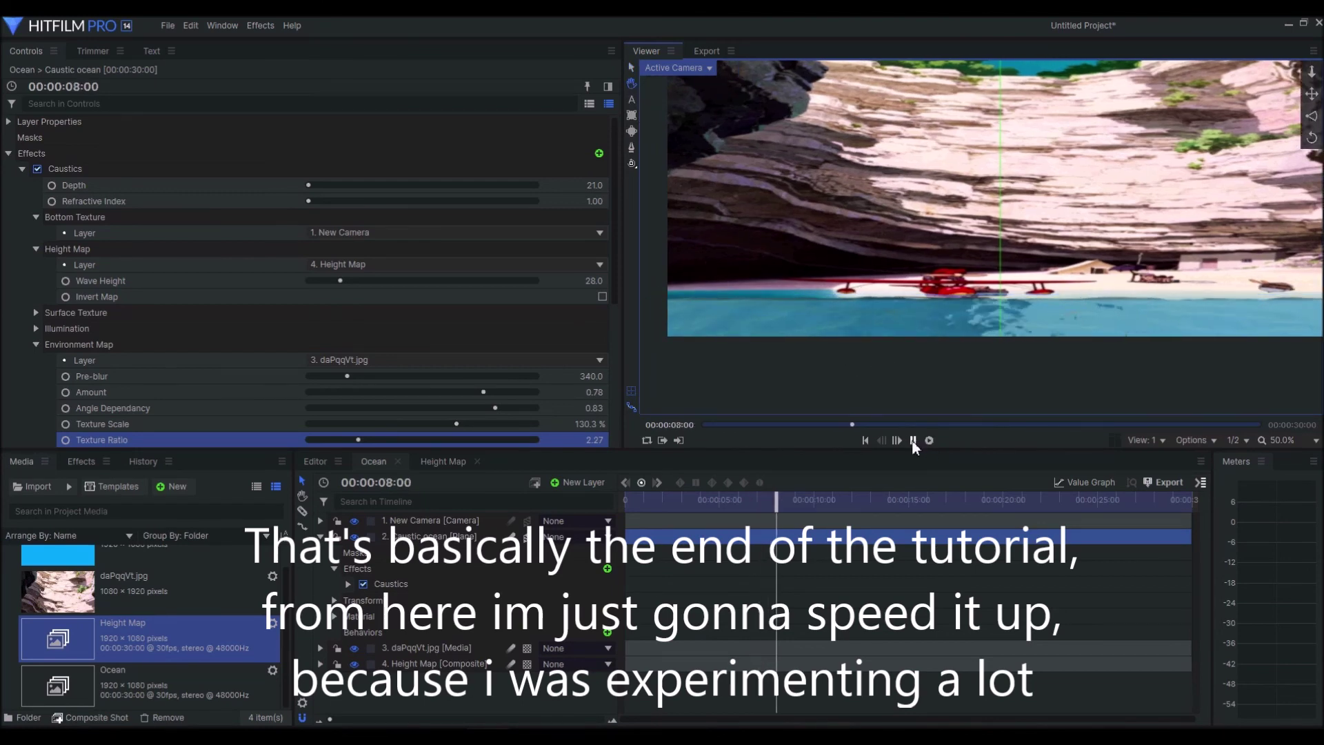
click(913, 440)
Step: Apply a Curves effect to the Caustic ocean plane and grade its water color using the Blue channel
click(80, 461)
click(141, 486)
text(curves)
drag(61, 543, 427, 540)
click(664, 499)
scroll(414, 289, down, 5)
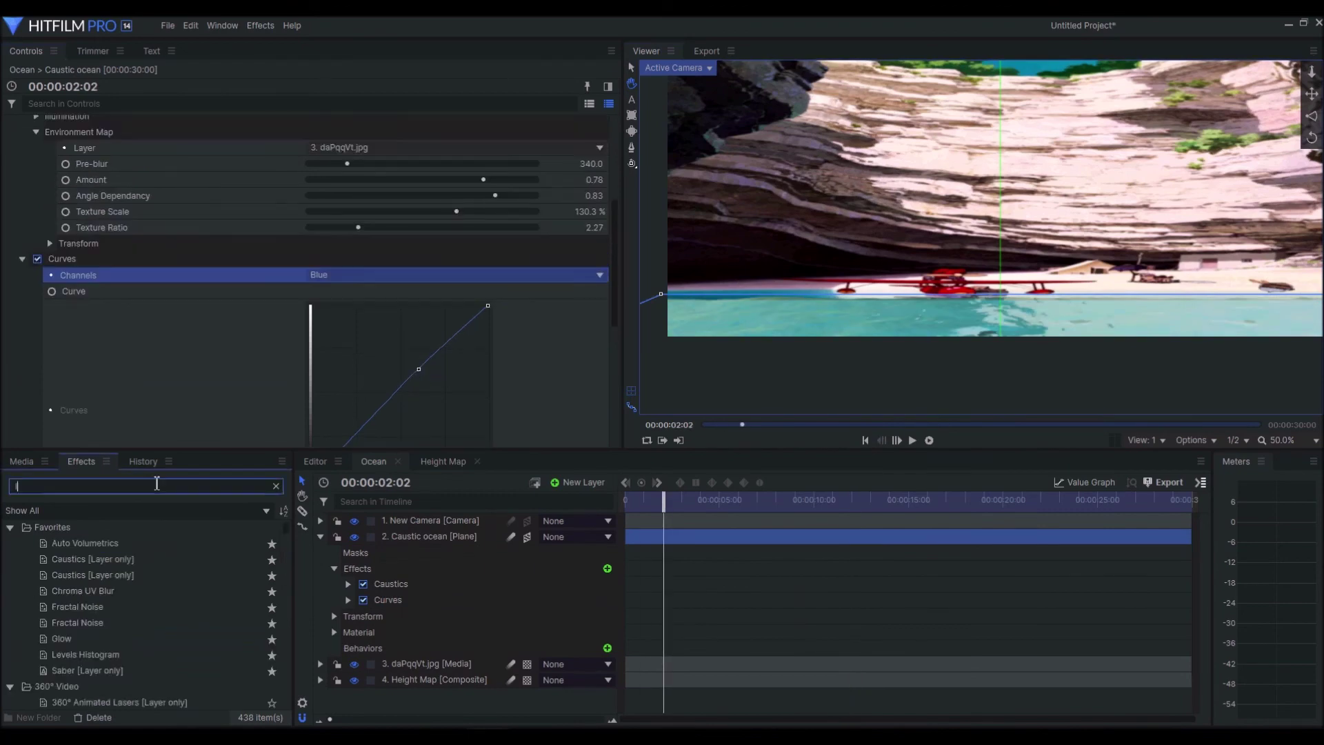
Step: Apply Curves to the Ocean layer in the Ocean final shot and raise the midpoint of the Red channel curve
click(141, 486)
text(curves)
drag(61, 542, 428, 679)
drag(420, 281, 425, 285)
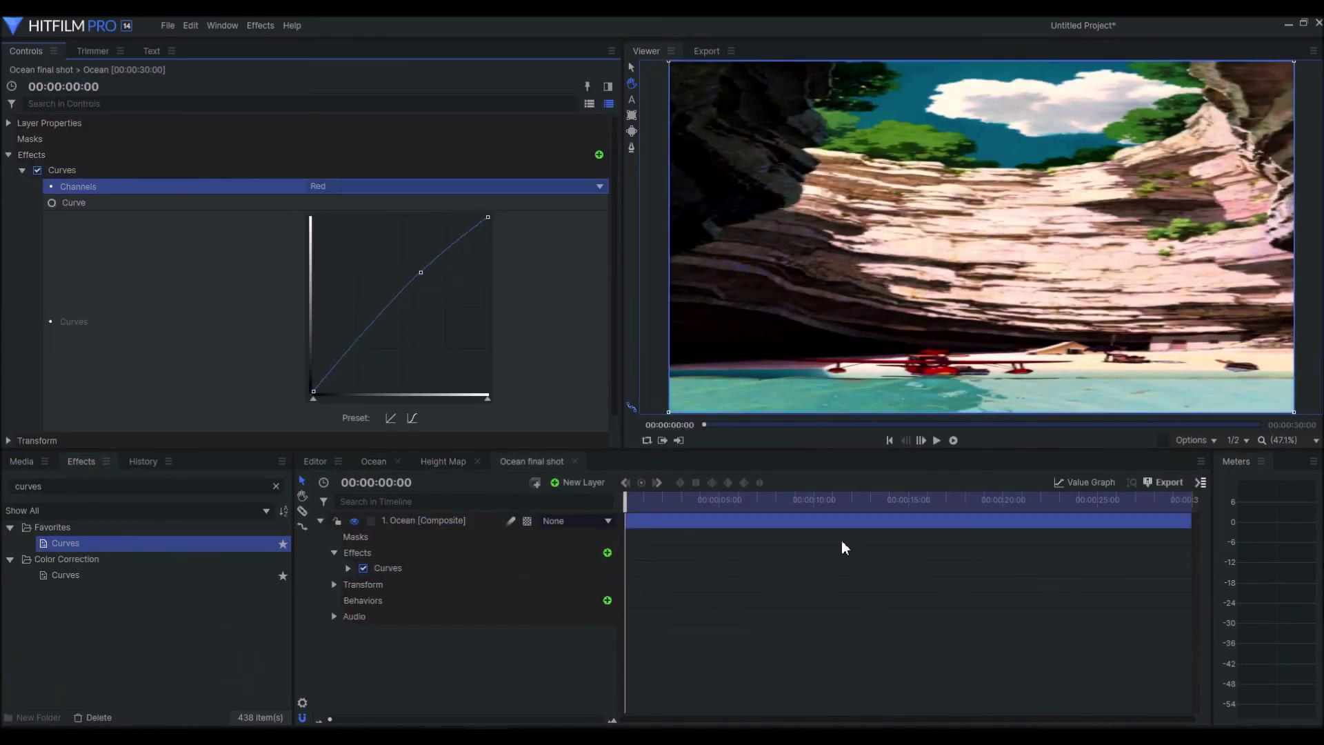
Step: Add the Shake, Auto Light Flares and Gleam effects to the Ocean layer in the Ocean final shot
text(shake)
drag(61, 543, 423, 520)
text(lens f)
drag(104, 701, 423, 520)
click(172, 486)
text(rays)
drag(64, 607, 424, 520)
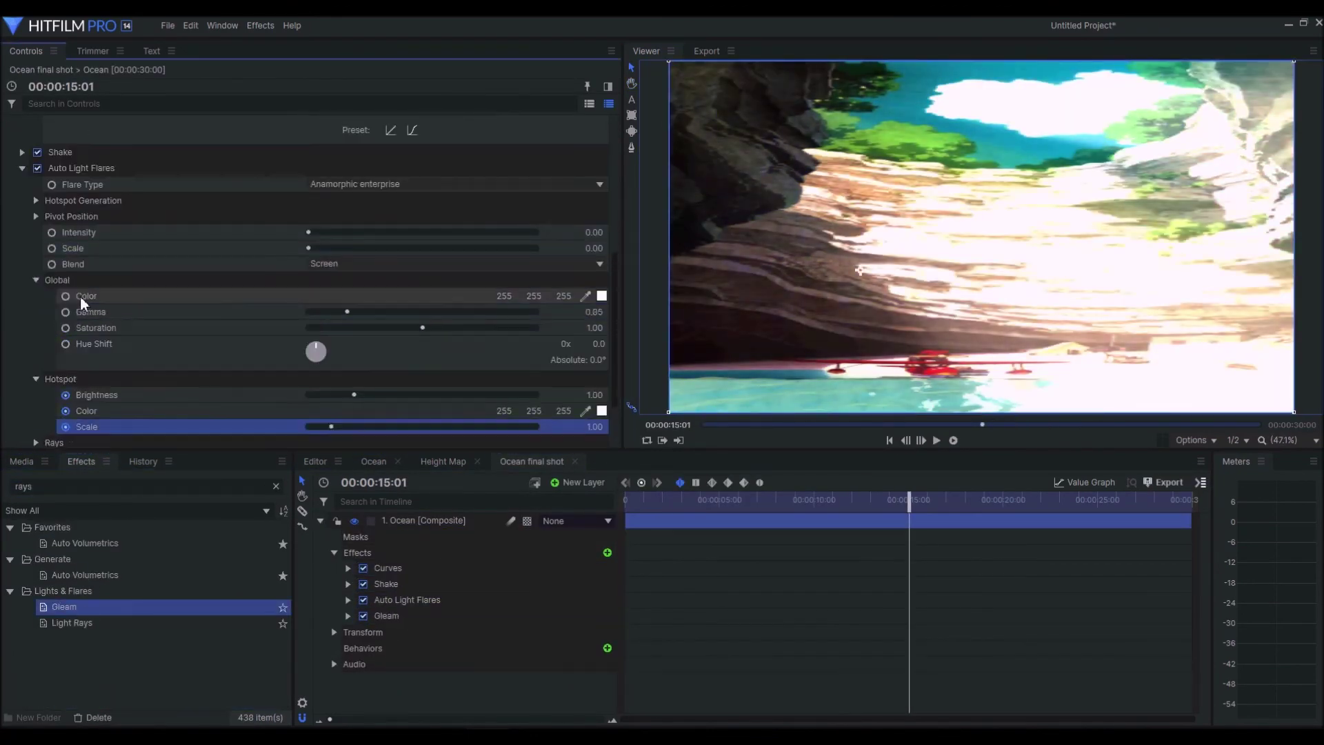
Step: Remove the Auto Light Flares effect, adjust the remaining light effect and play back the Ocean final shot
key(Delete)
drag(980, 237, 668, 65)
drag(505, 279, 308, 279)
drag(331, 296, 316, 296)
click(937, 440)
click(936, 440)
Step: Add an Anamorphic Lens Flare to the Ocean layer and adjust it, sampling its color from the image around the red airplane
click(142, 486)
text(Lens flare)
drag(88, 575, 423, 520)
click(586, 391)
click(917, 366)
drag(308, 376, 497, 375)
click(586, 391)
click(895, 367)
Step: In the Ocean shot, change the Caustics Bottom Texture layer and lower the Environment Map Pre-blur, Amount and Angle Dependancy
click(373, 461)
click(455, 233)
click(344, 267)
drag(345, 377, 326, 377)
drag(484, 393, 467, 393)
drag(493, 409, 422, 408)
Step: Return to the Ocean final shot and play it back to check the adjusted water
click(442, 462)
click(532, 461)
click(935, 440)
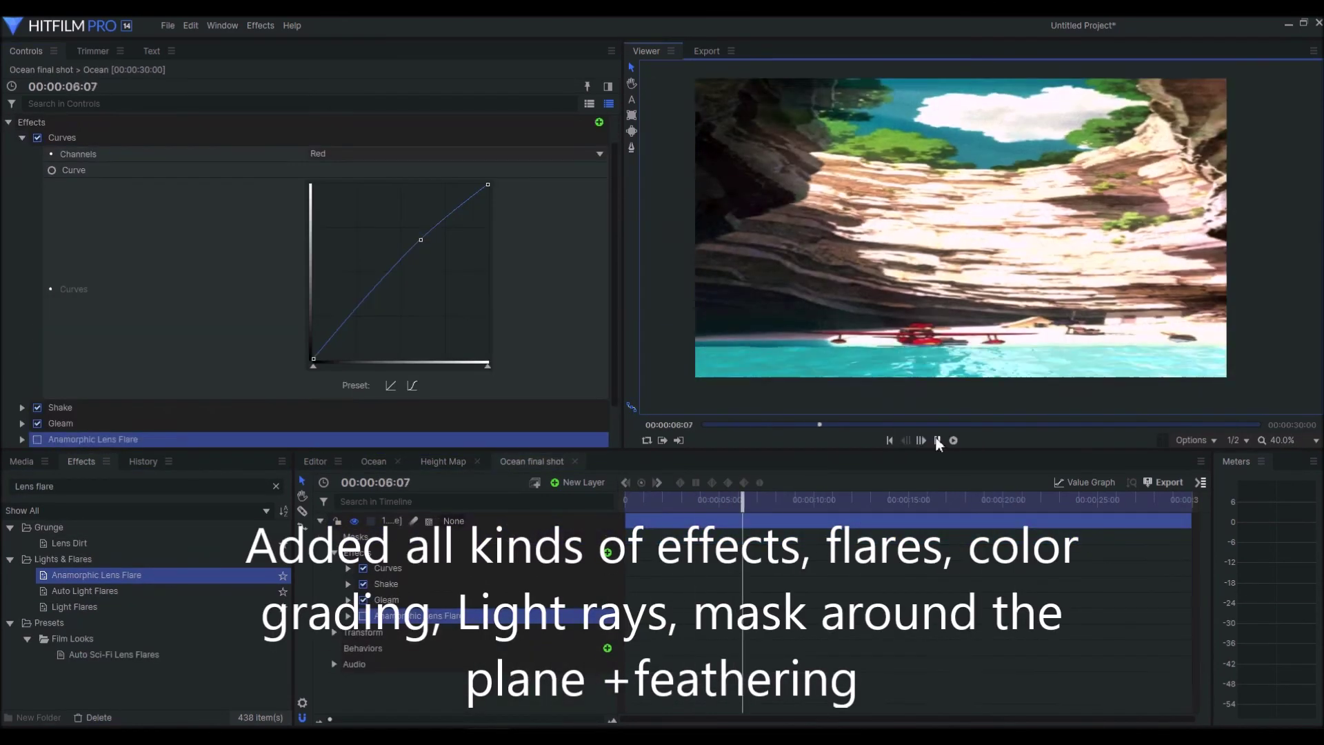
Step: Add Chroma UV Blur and Blur to the Ocean layer and animate the Blur Radius with keyframes around 00:00:05:27
click(142, 486)
text(blur)
drag(82, 543, 423, 520)
drag(60, 655, 423, 520)
drag(650, 511, 737, 509)
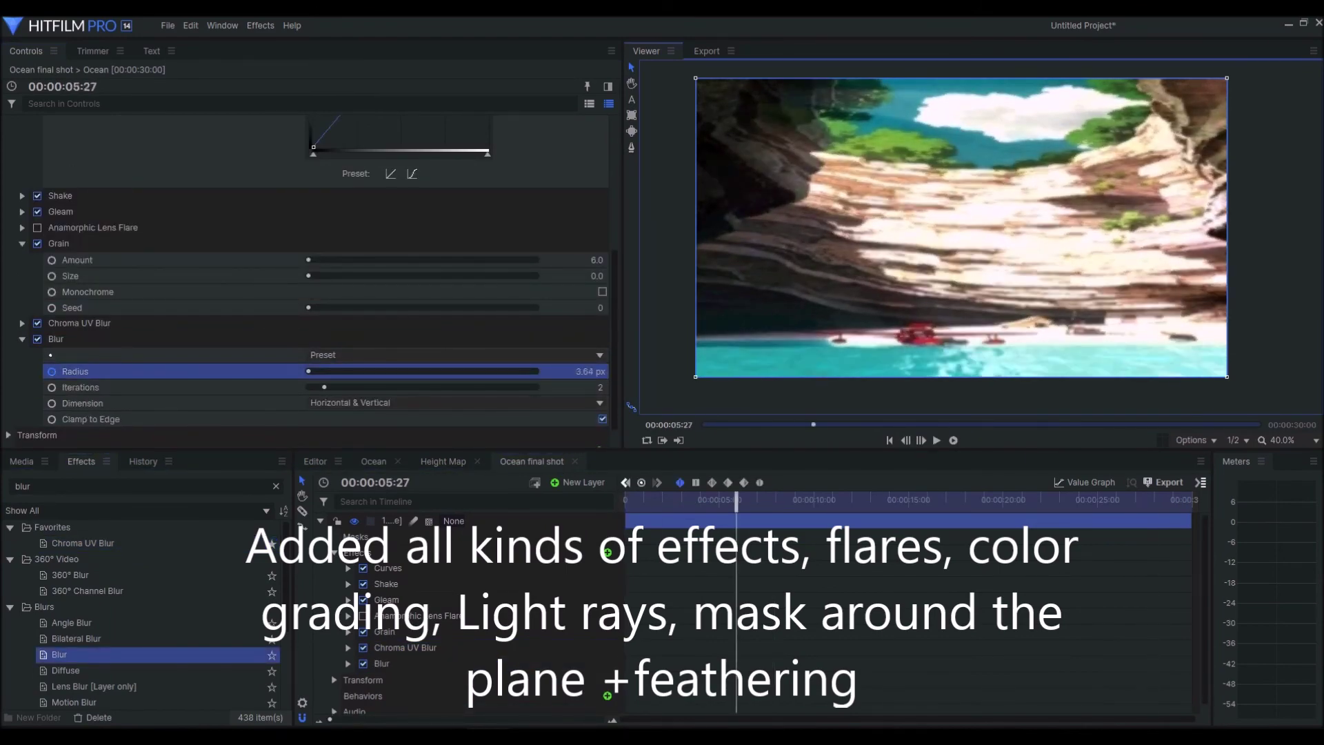